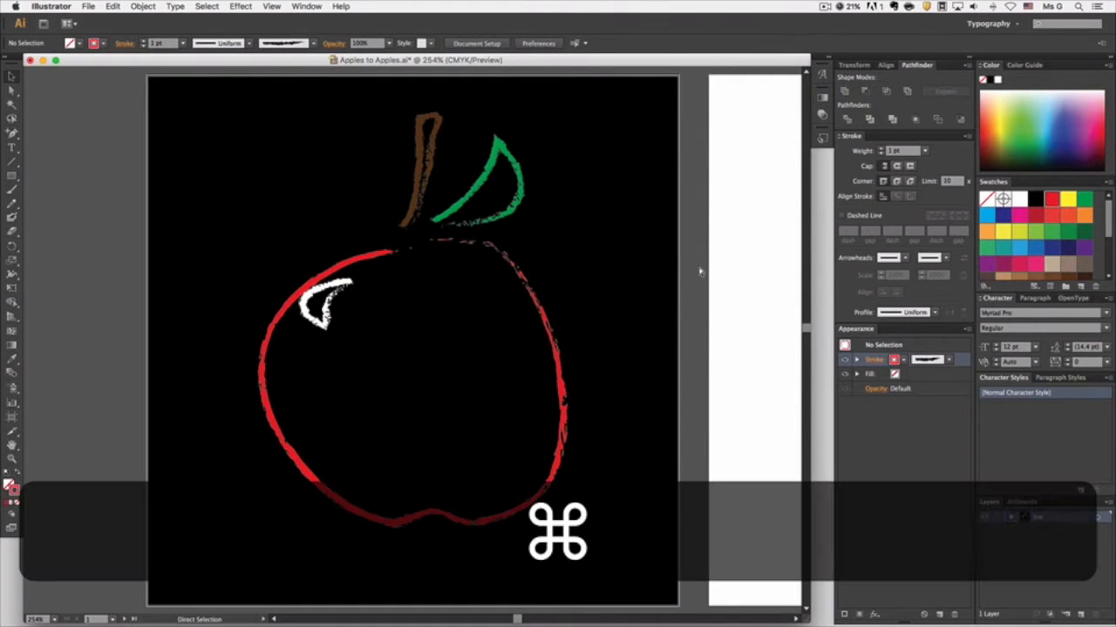
Save the document and bring the empty shape artboard into view
key("super+s")
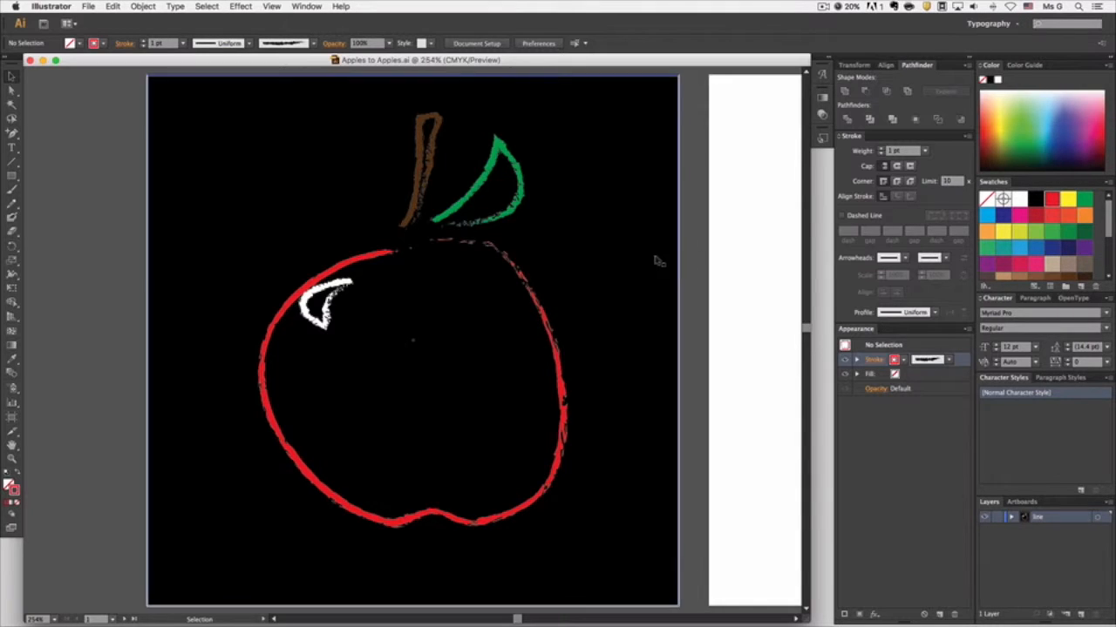
left_click(1014, 503)
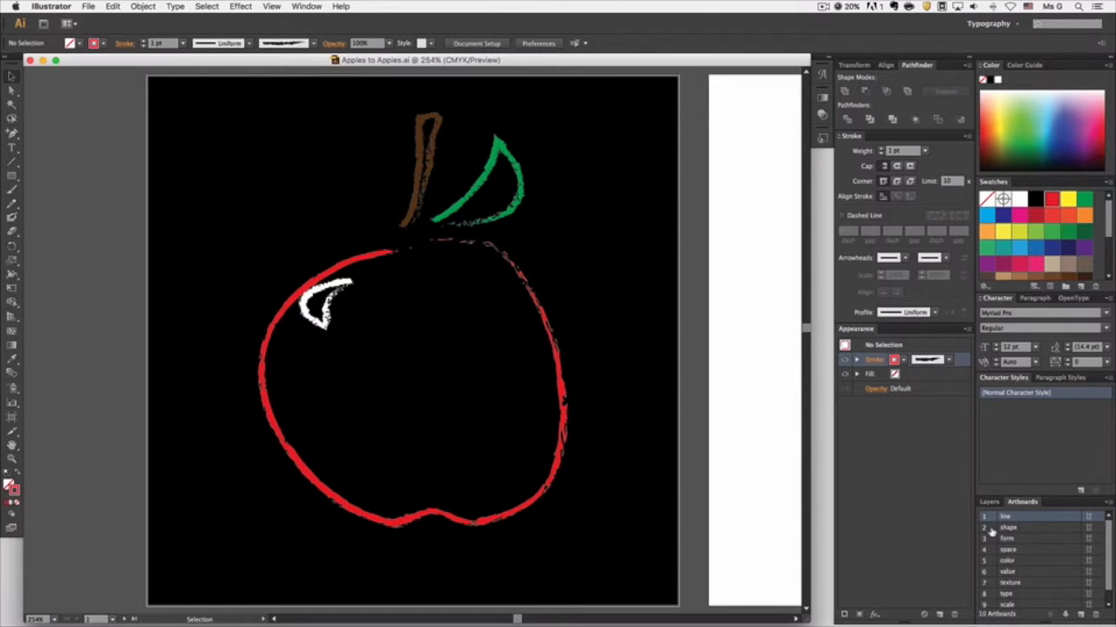
double_click(991, 529)
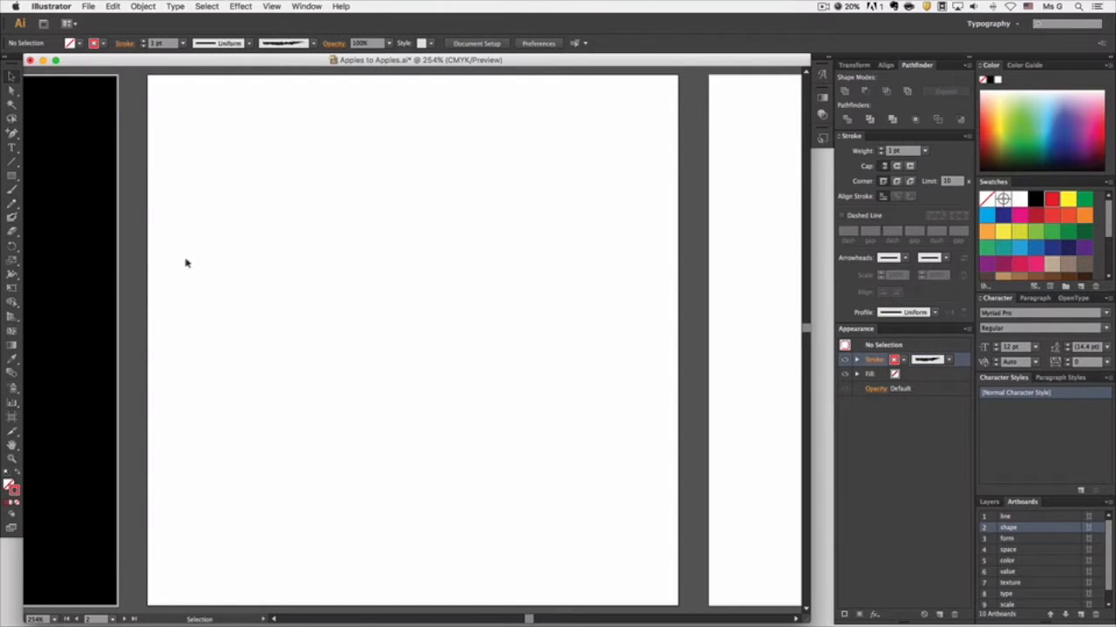
key("space")
mouse_move(183, 256)
left_mouse_down()
mouse_move(553, 291)
mouse_move(444, 189)
mouse_move(203, 251)
left_mouse_up()
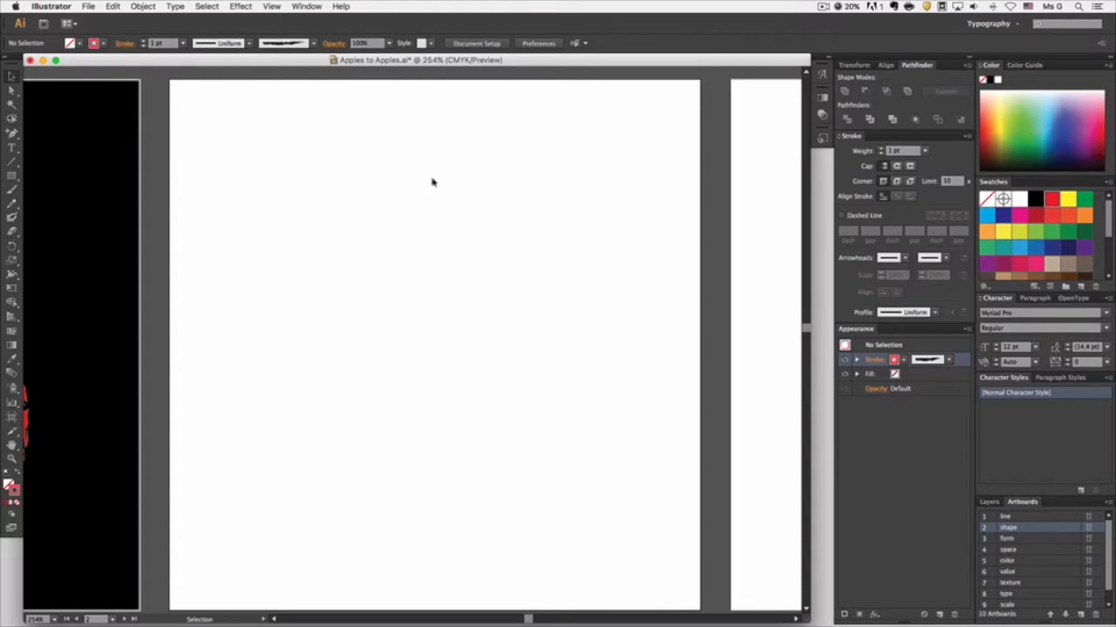
Create a new layer above the line layer and name it shape
left_click(990, 503)
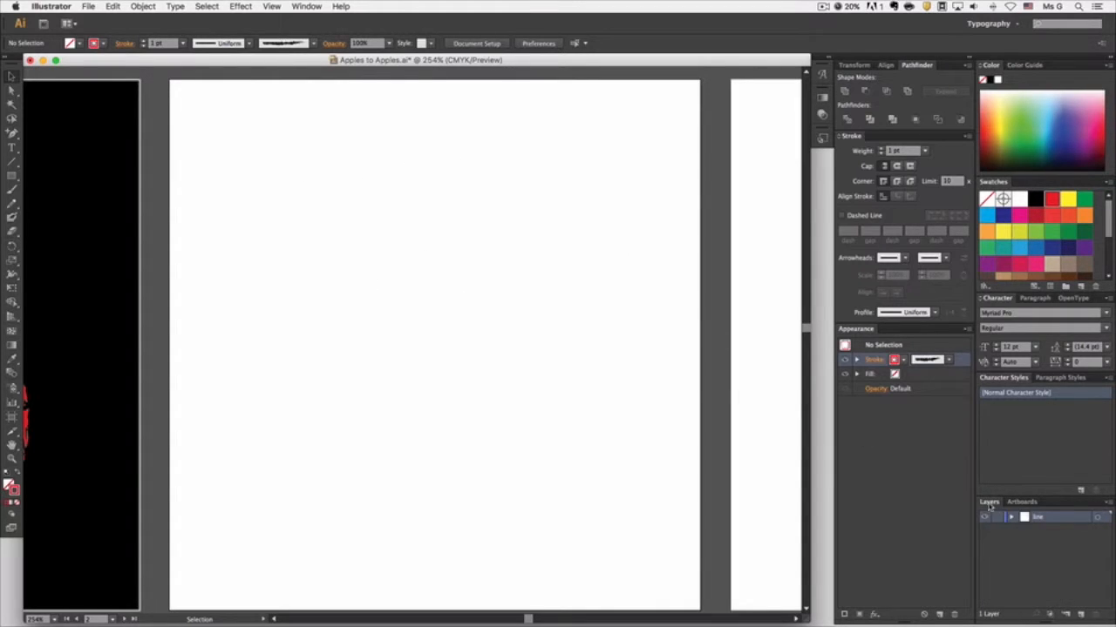
left_click(1082, 614)
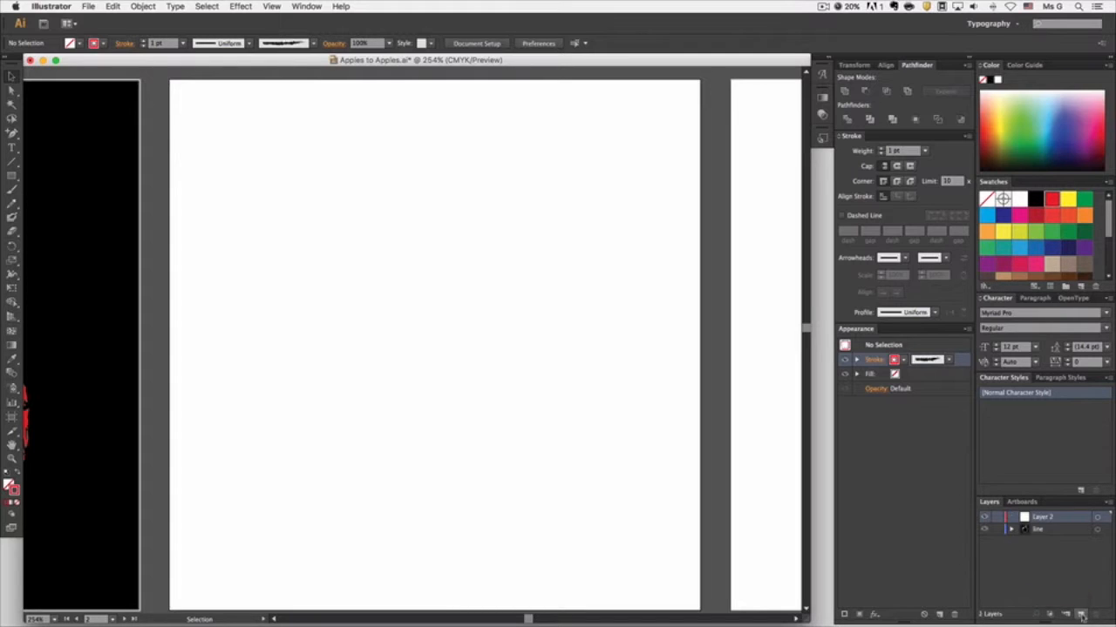
double_click(1042, 517)
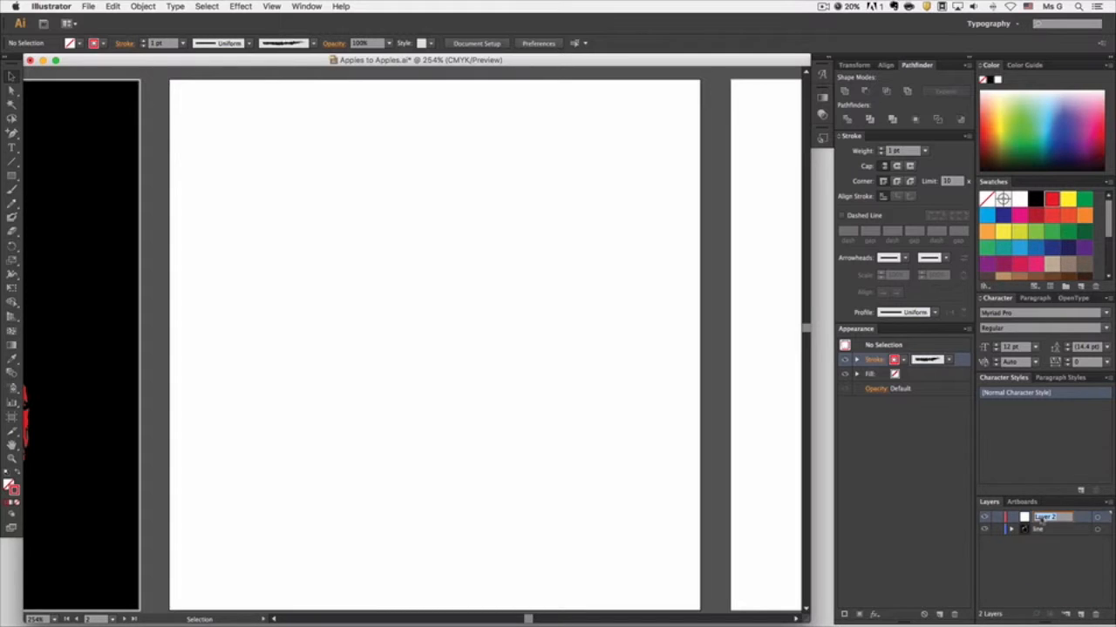
type("shape")
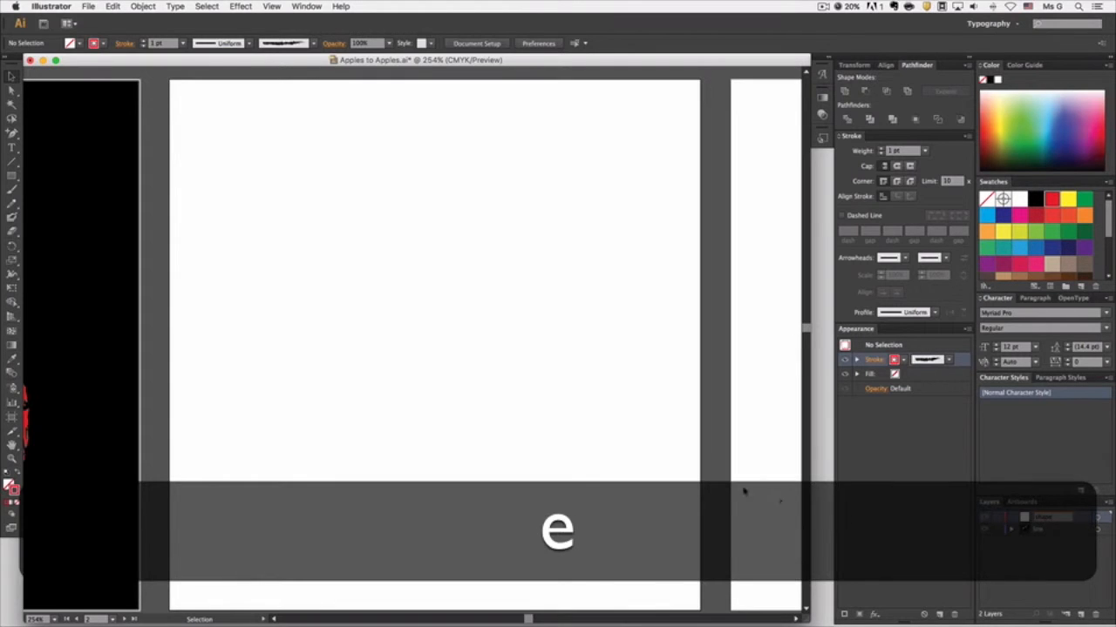
left_click(713, 481)
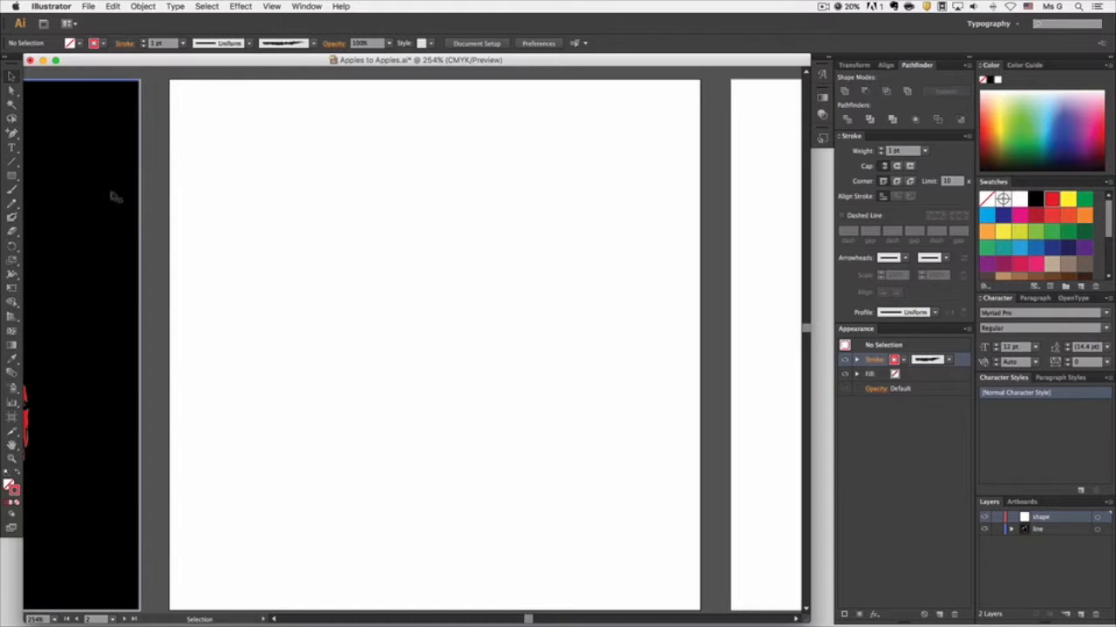
Tear off the group of shape tools as a floating panel
left_click(13, 177)
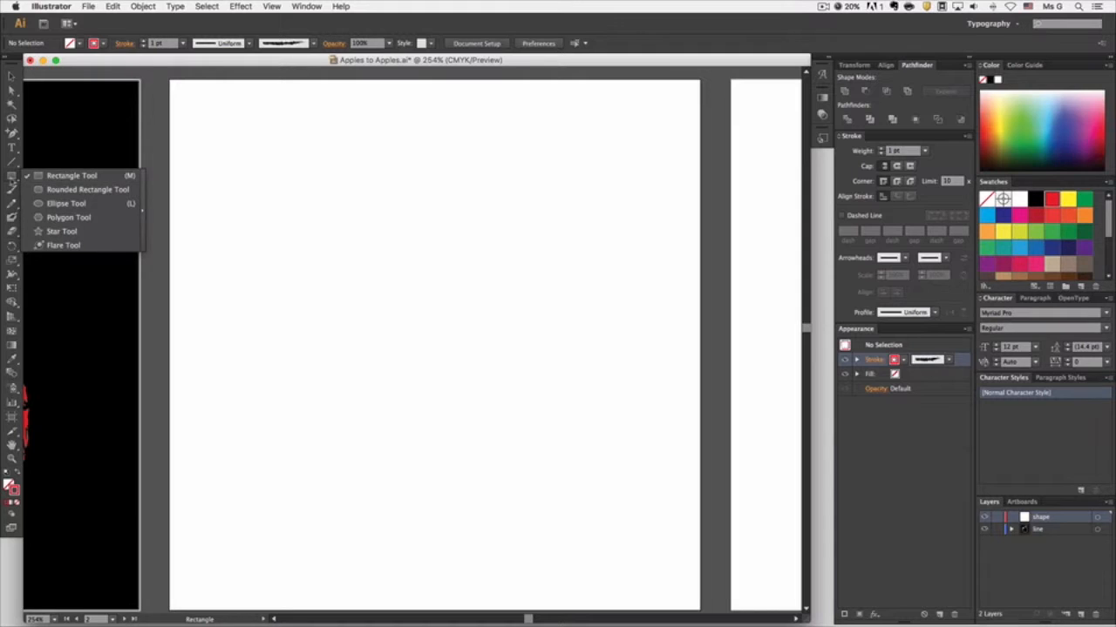
left_click(142, 210)
left_click_drag(85, 188, 126, 84)
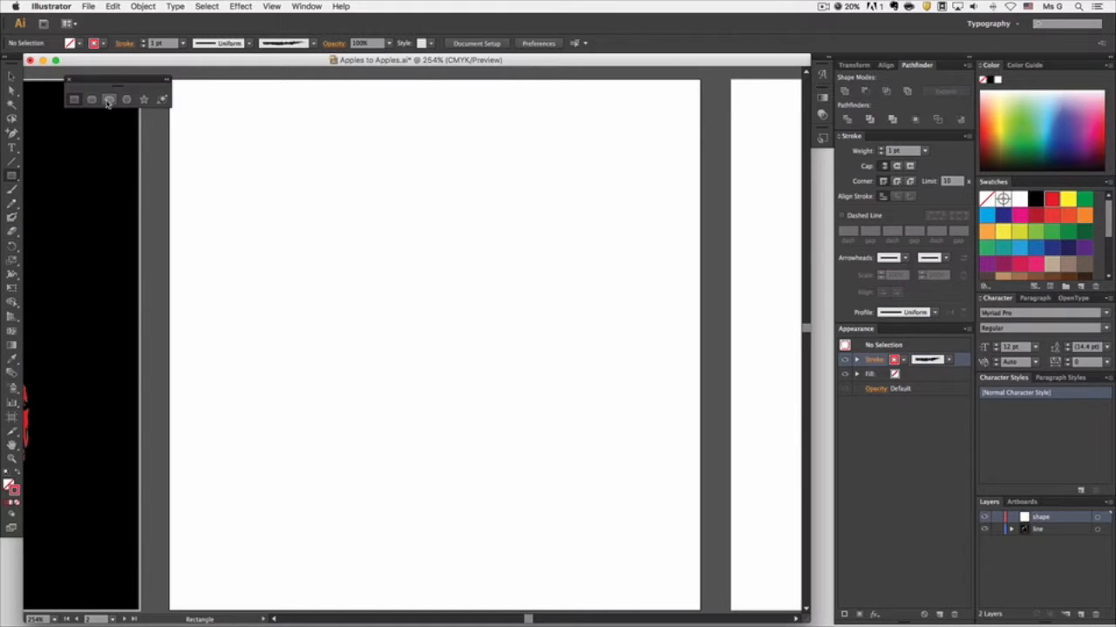
Cycle the shape tools to the Ellipse tool and draw an ellipse about 3.17 in wide and 2.9 in high on the artboard
left_click(13, 179, "alt")
left_click(13, 179, "alt")
left_click(13, 180, "alt")
left_click(13, 179, "alt")
left_click(13, 180, "alt")
left_click(13, 179, "alt")
left_click(14, 179, "alt")
left_click(13, 180, "alt")
left_click(13, 179, "alt")
left_click(13, 179, "alt")
left_click(13, 180, "alt")
left_click(13, 180, "alt")
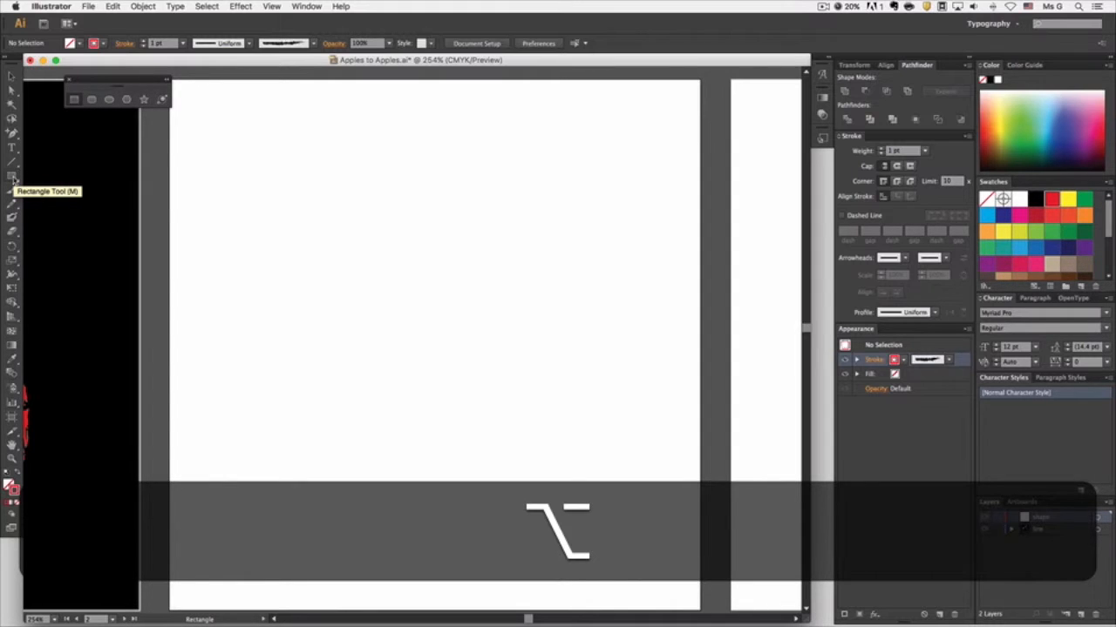
left_click(13, 180, "alt")
left_click(13, 180, "alt")
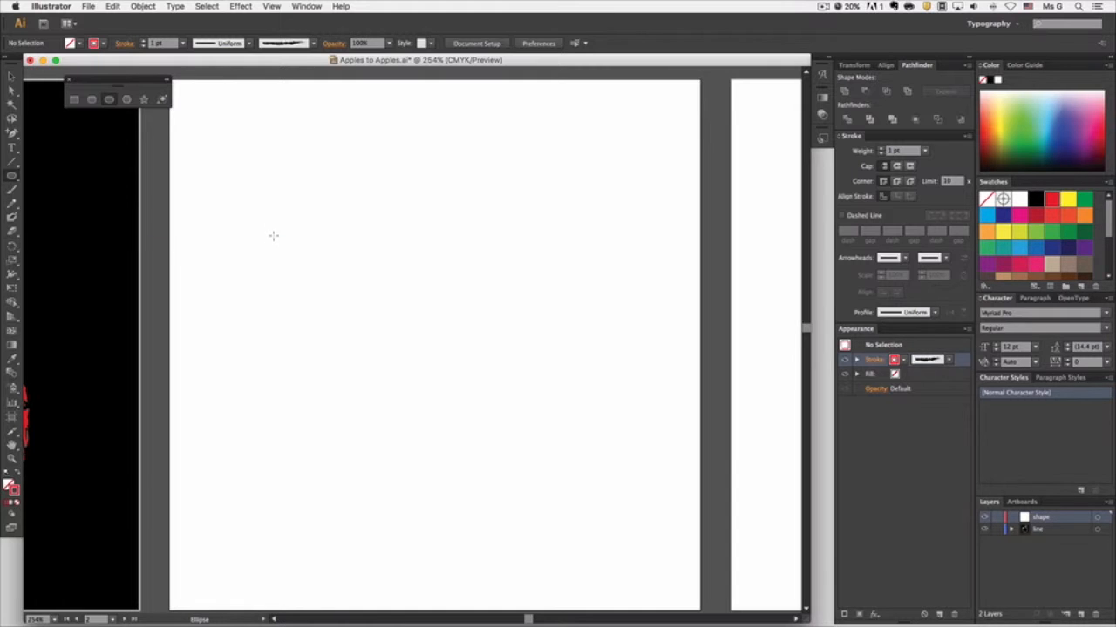
left_click_drag(266, 241, 603, 550)
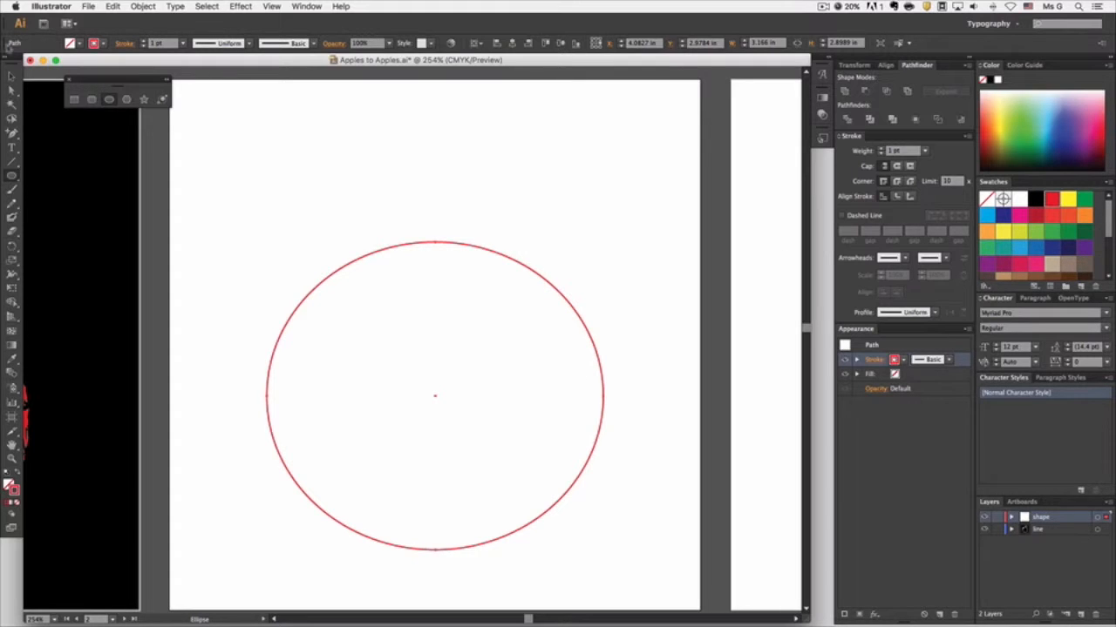
left_click(11, 76)
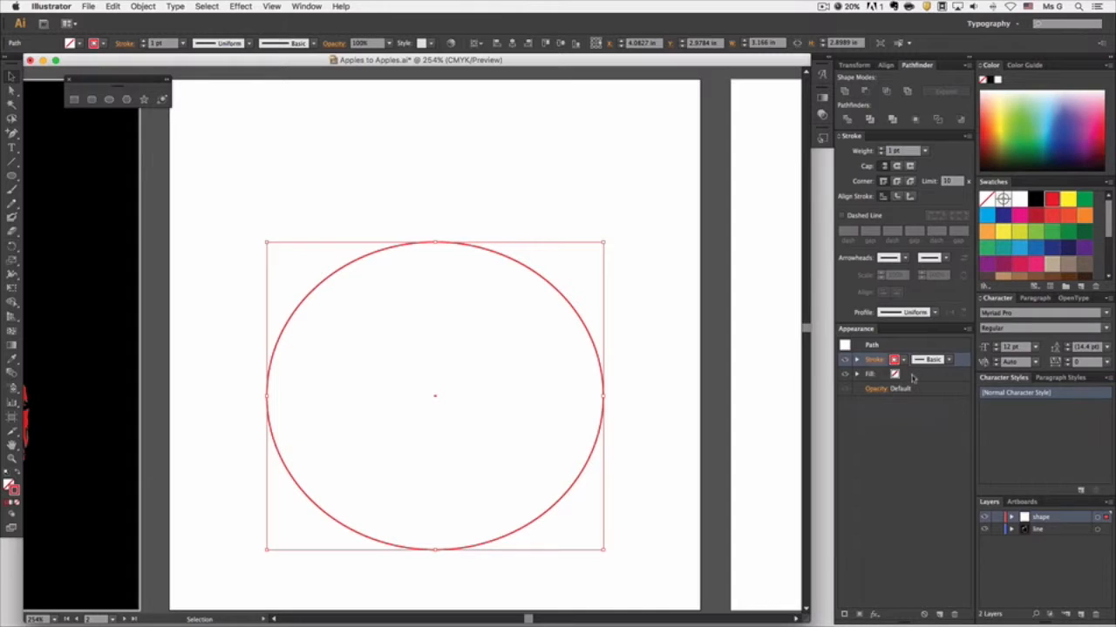
Give the ellipse a red fill and a black stroke
left_click(912, 376)
left_click(1050, 200)
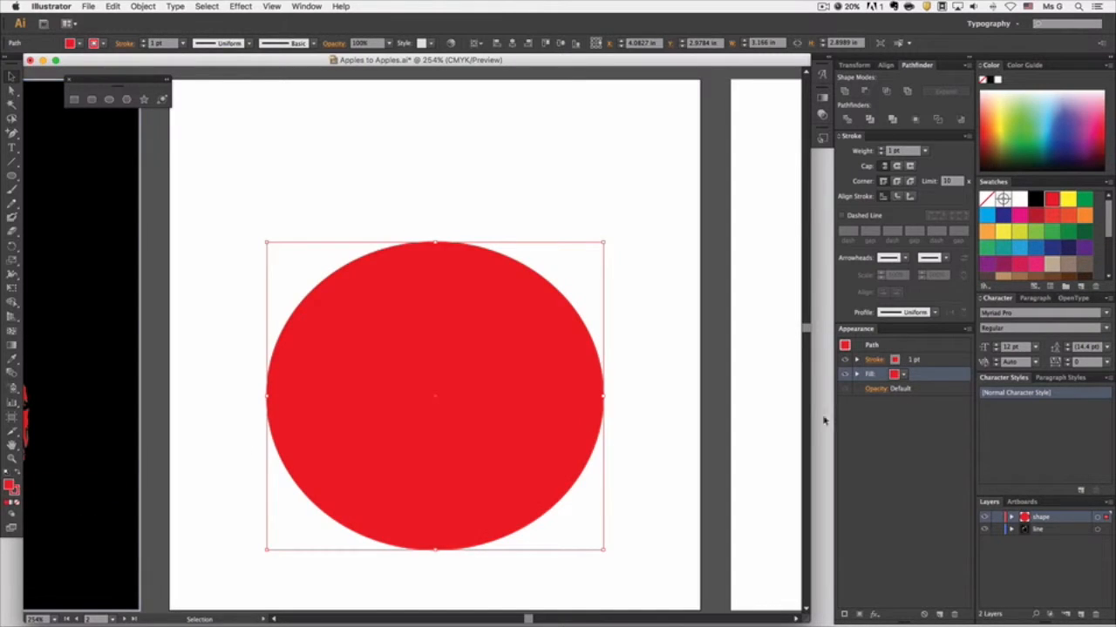
left_click(938, 361)
left_click(1038, 198)
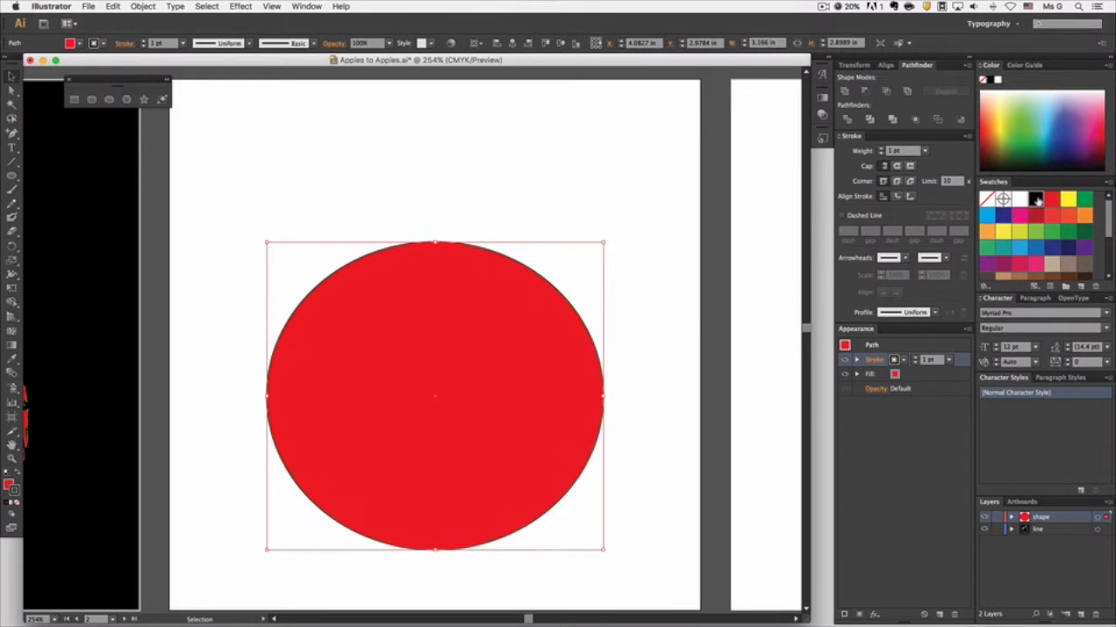
left_click(607, 295)
left_click(583, 317)
Try a 2 pt stroke weight and a rough charcoal-style brush on the ellipse's outline
left_click(881, 147)
left_click(302, 43)
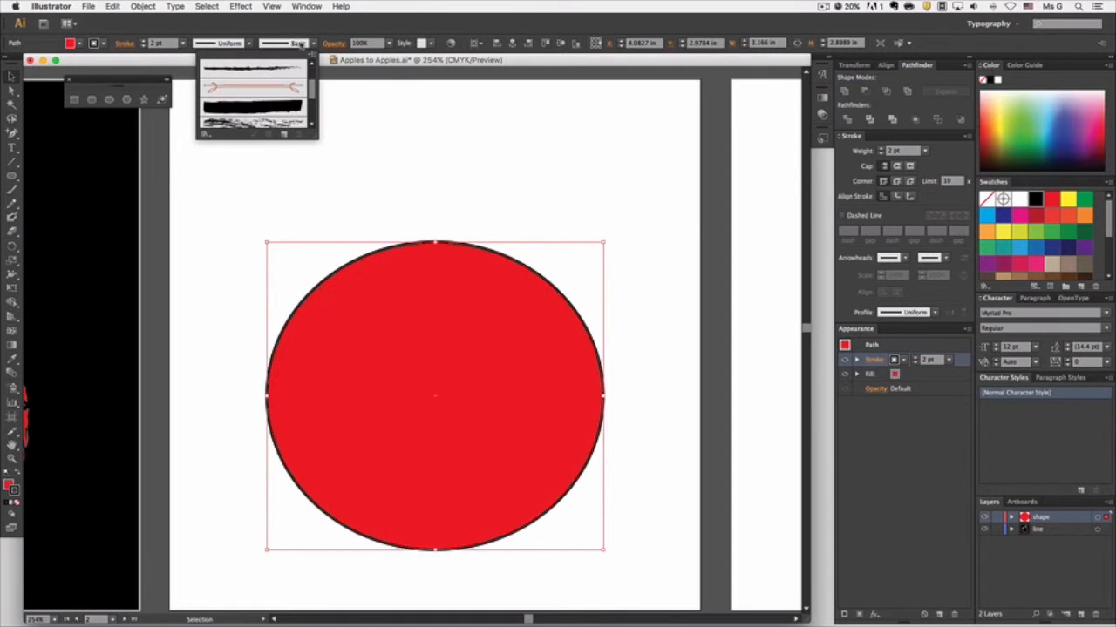
left_click(287, 69)
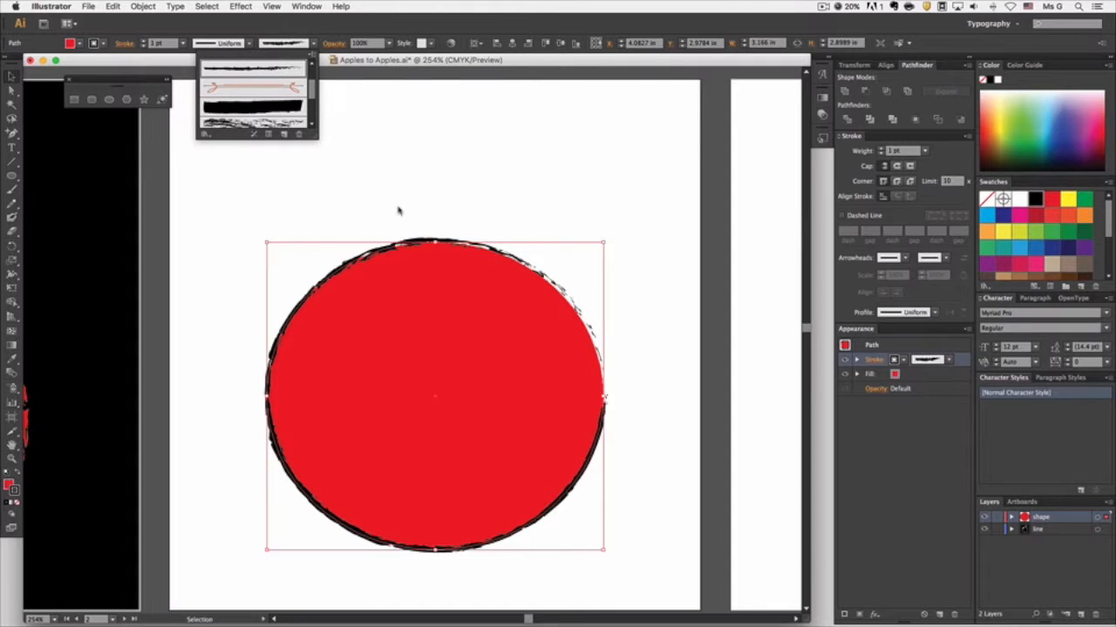
Apply the 5 pt. Round brush to the ellipse's black outline and deselect it
scroll(288, 84, "up", 5)
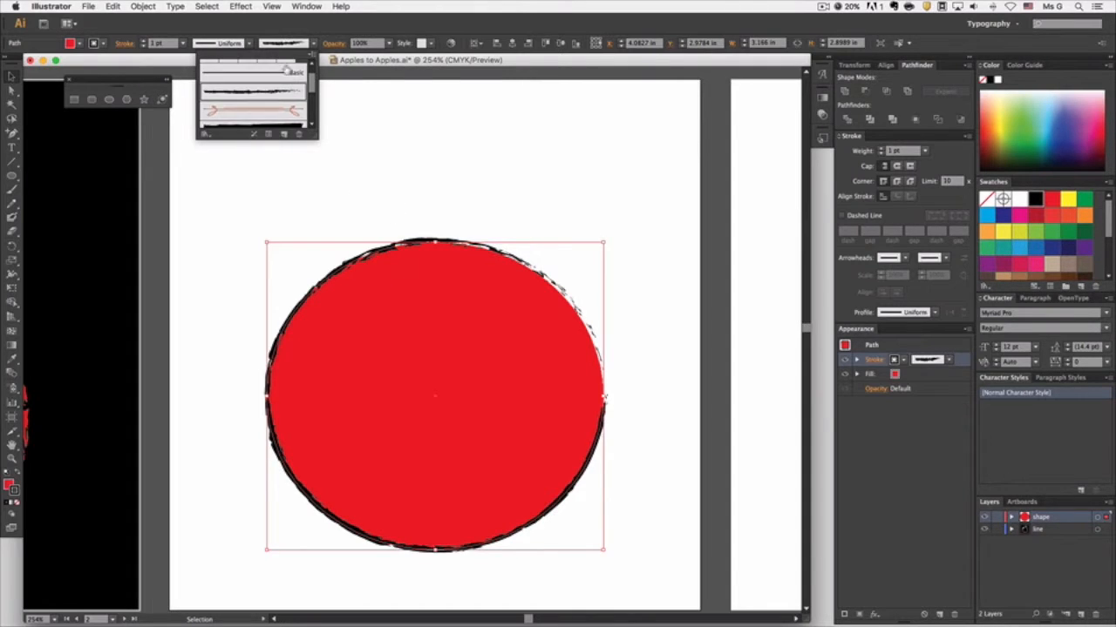
left_click(230, 72)
left_click(209, 69)
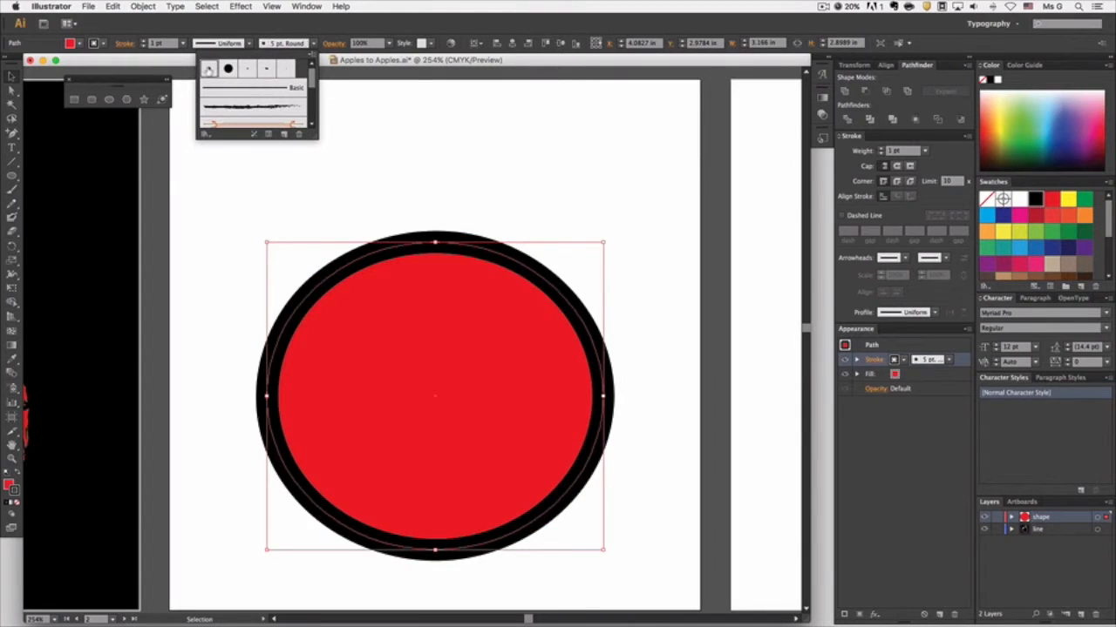
left_click(417, 181)
left_click(651, 294)
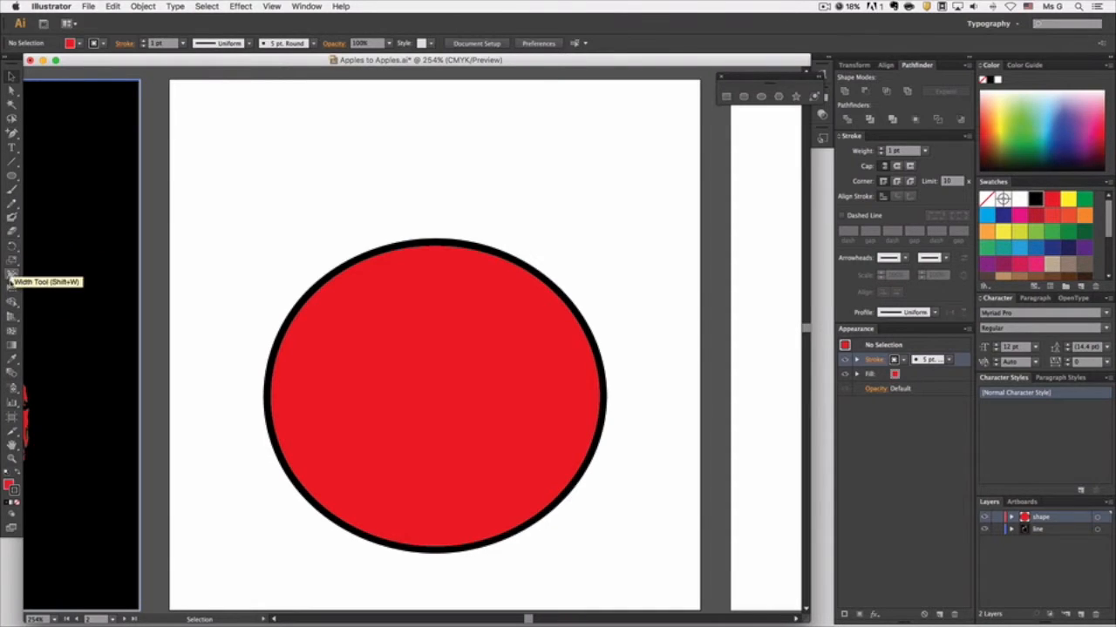
Move the ellipse up and to the left on the artboard and add a small brown rectangle above it as a stem
left_click_drag(435, 395, 371, 293)
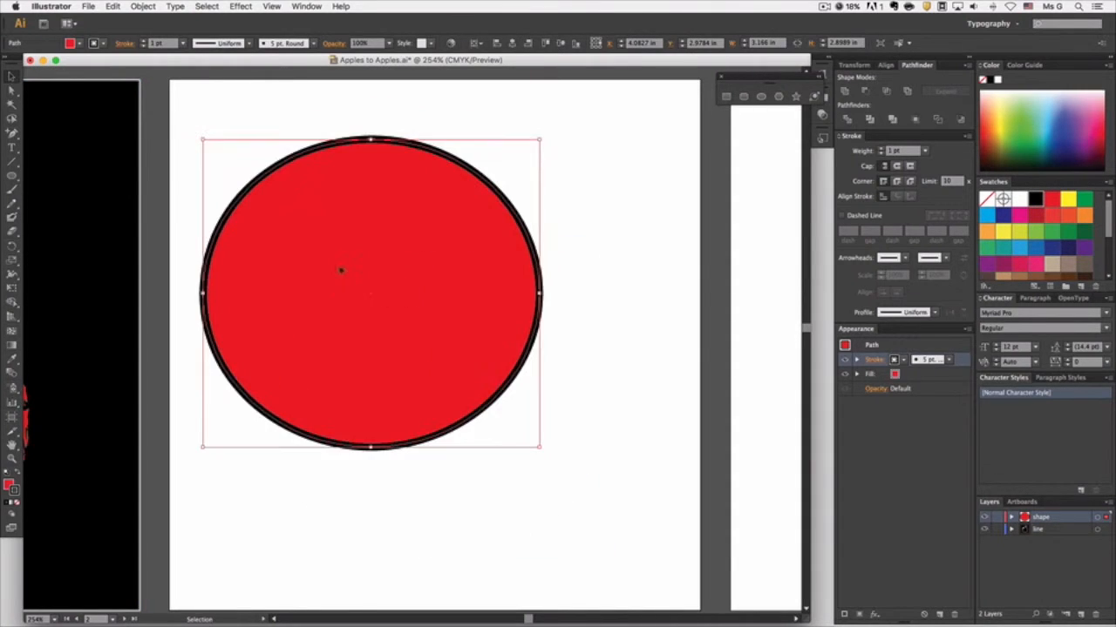
left_click(251, 115)
left_click(16, 178)
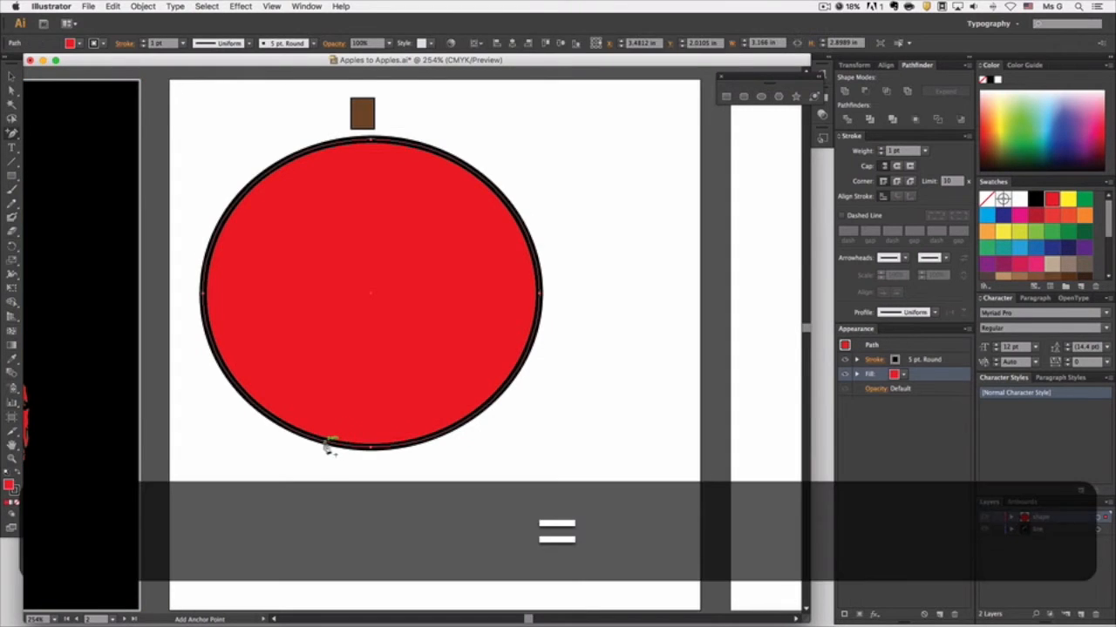
Add an anchor point on each side of the ellipse's bottom anchor and pull that middle anchor upward to form a notch
left_click(328, 445)
left_click(427, 440)
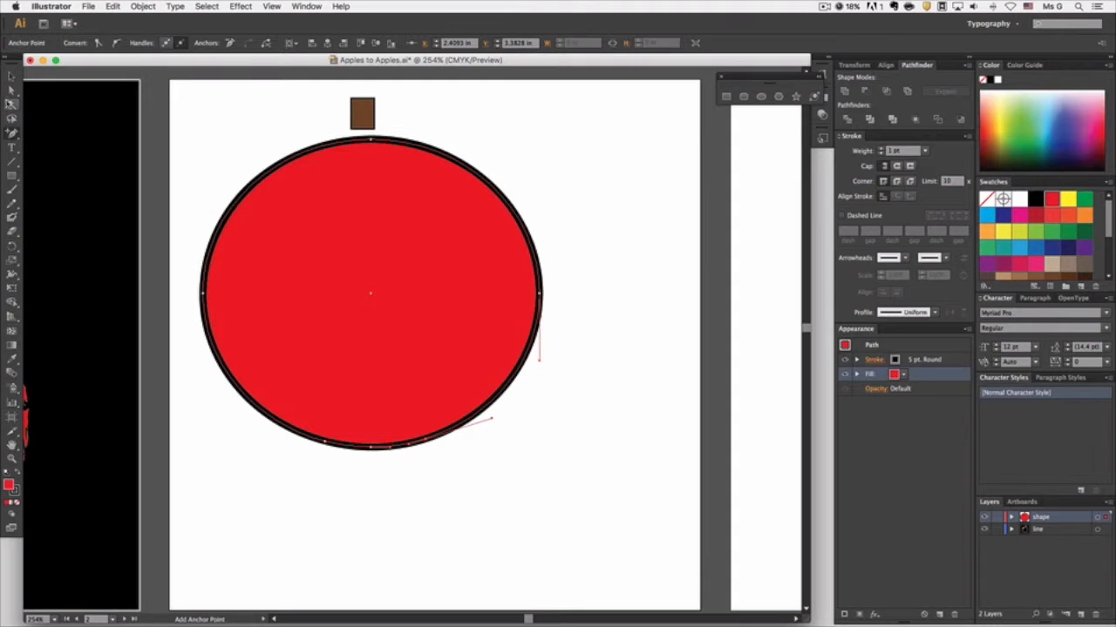
left_click(12, 90)
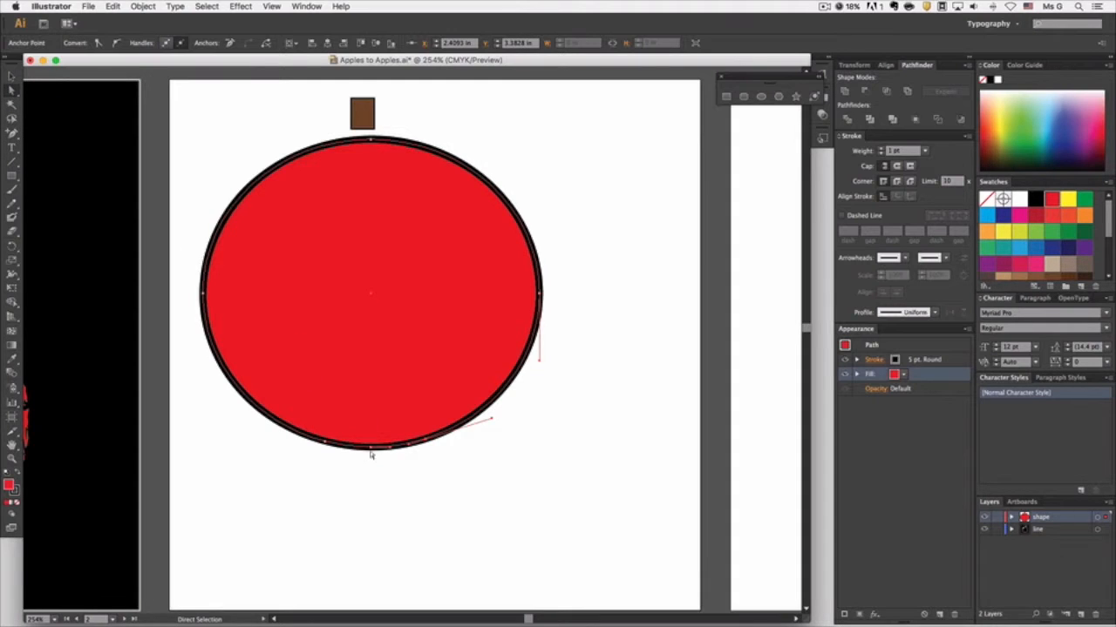
left_click_drag(371, 448, 371, 428)
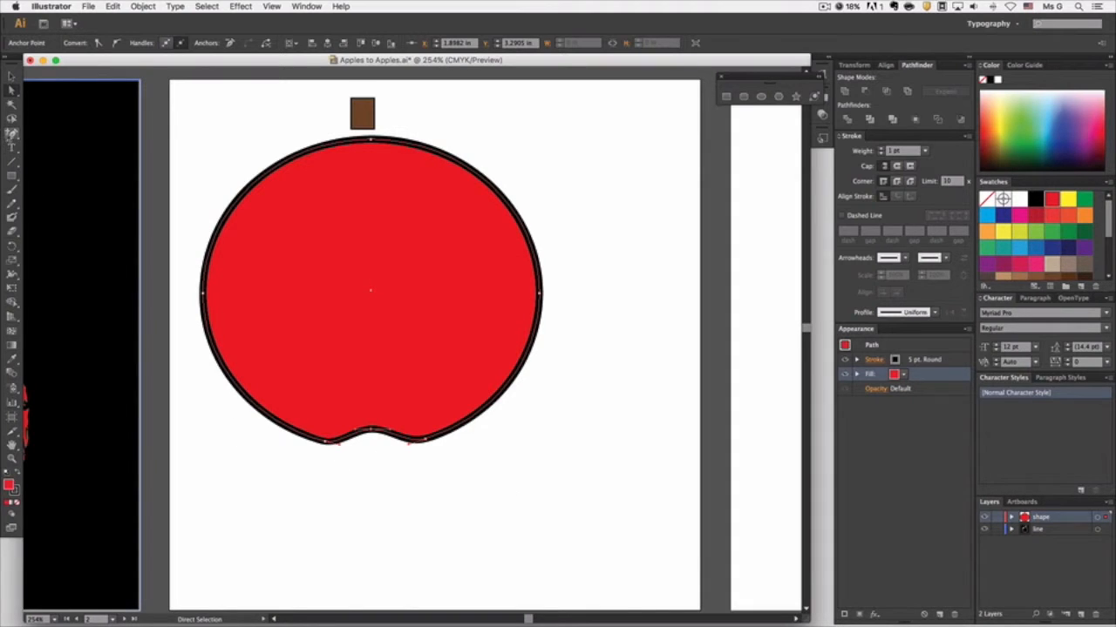
Raise the apple's bottom middle anchor further to deepen the notch
left_click(11, 135, "alt")
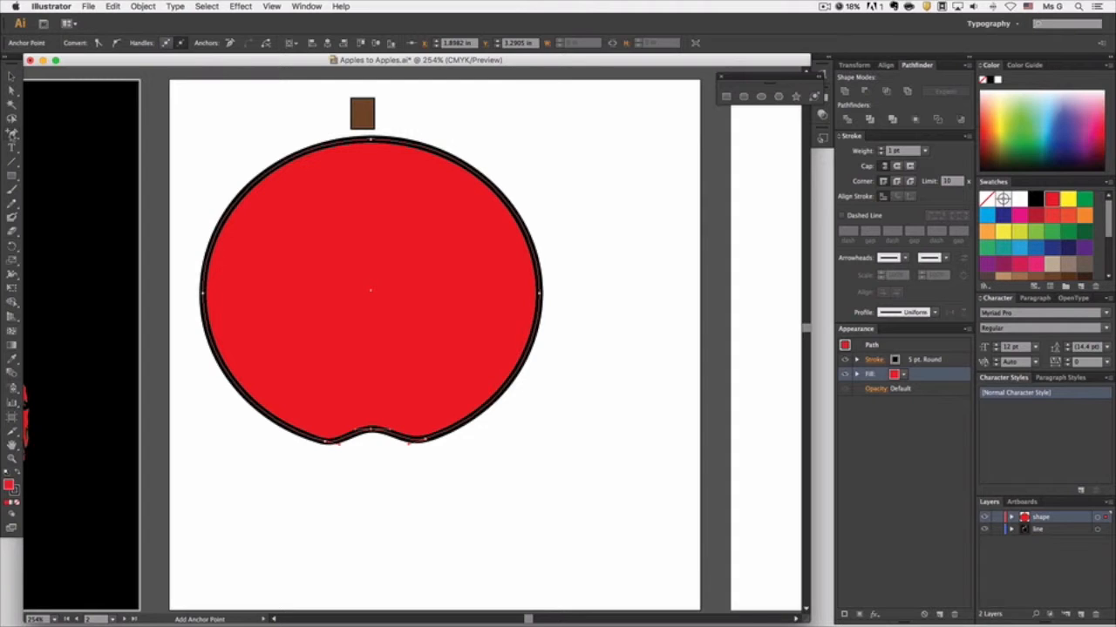
left_click(11, 91)
left_click_drag(373, 433, 372, 421)
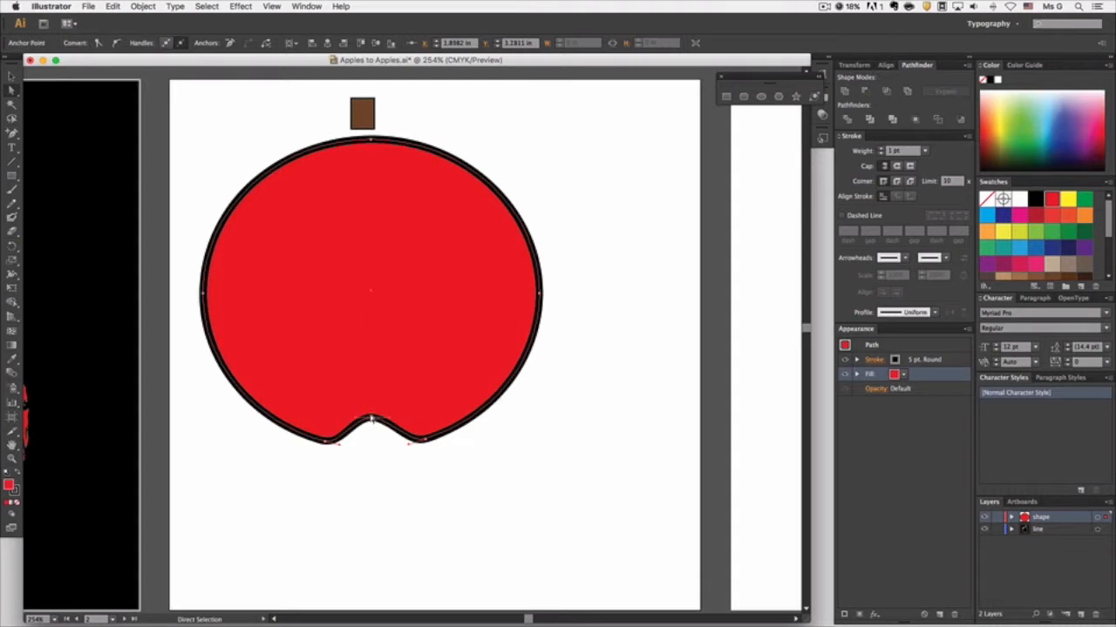
Add an anchor point on each side of the apple's top anchor and pull that middle anchor down into a shallow dip
key("plus")
left_click(309, 150)
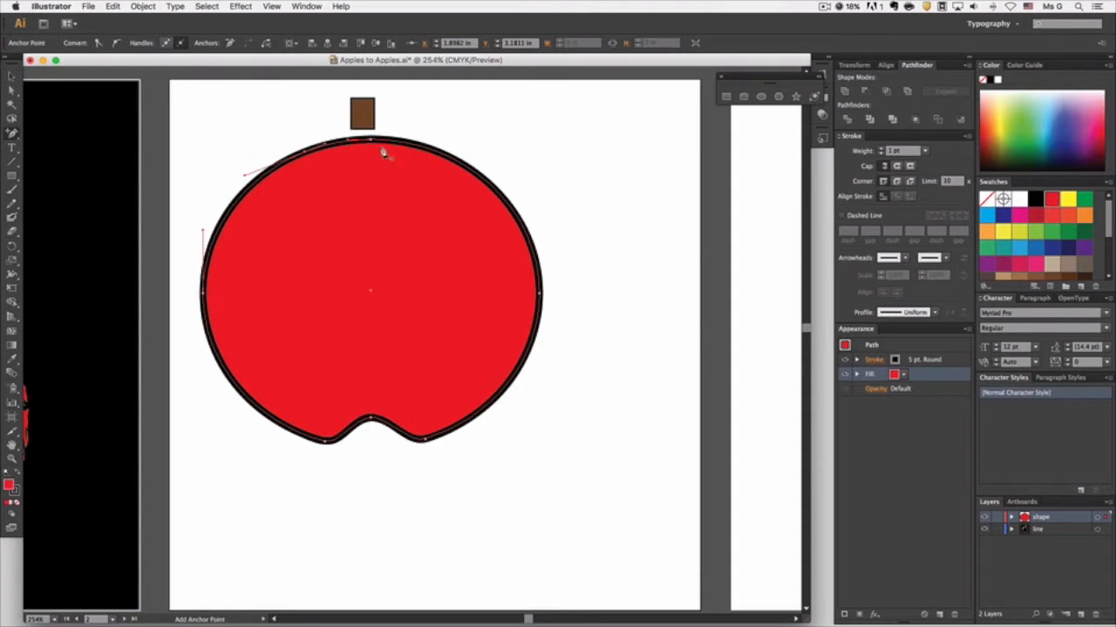
left_click(441, 149)
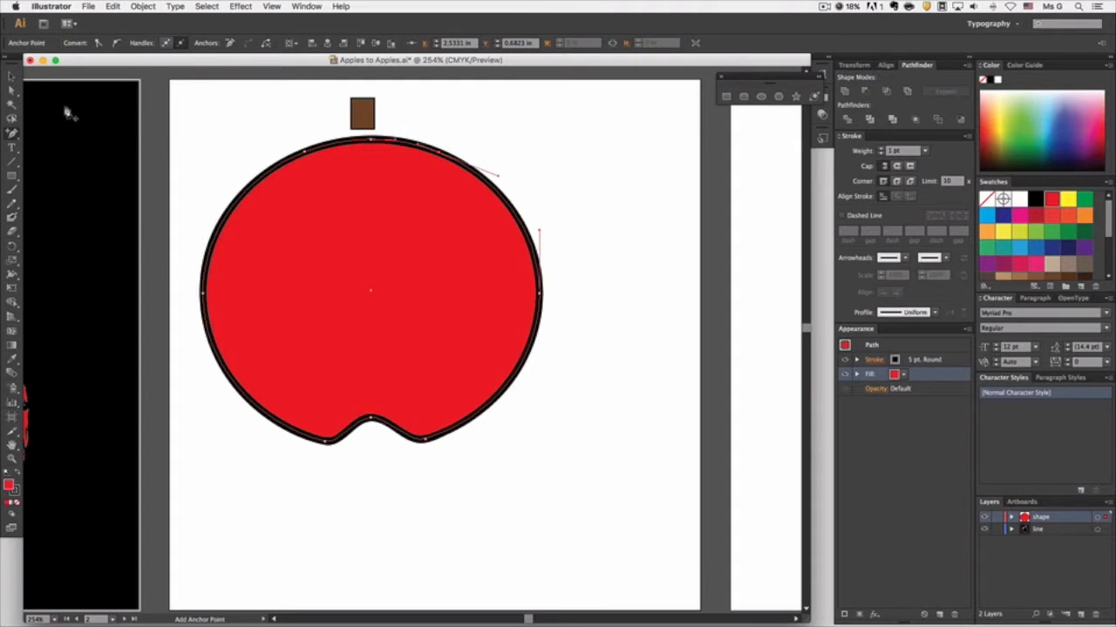
left_click(12, 91)
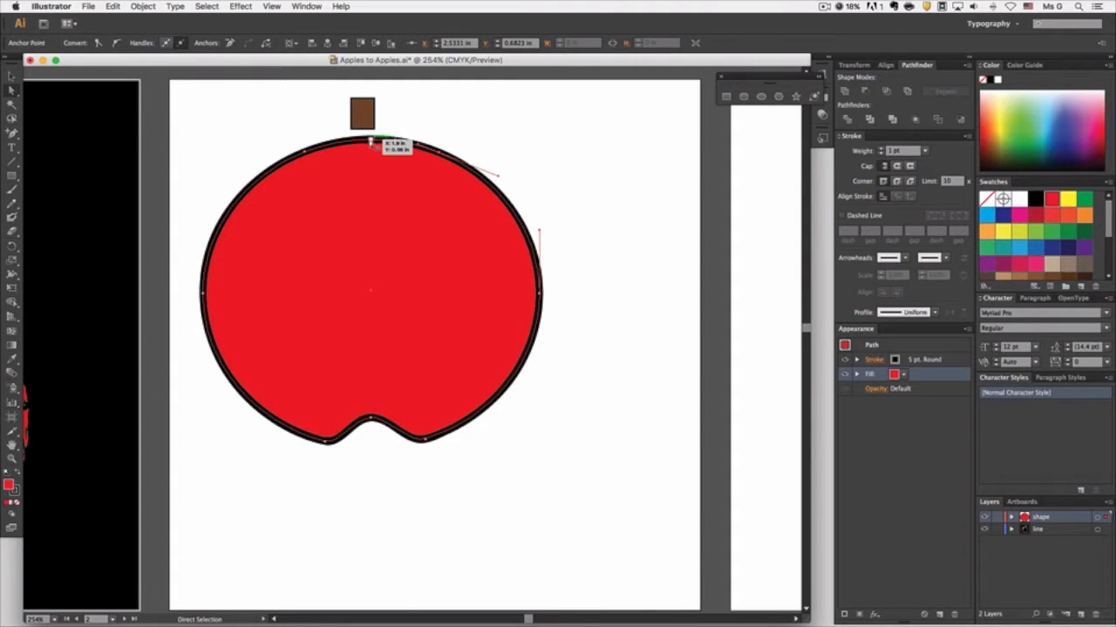
mouse_move(371, 142)
left_mouse_down()
mouse_move(371, 152)
mouse_move(380, 131)
left_mouse_up()
left_click(544, 151)
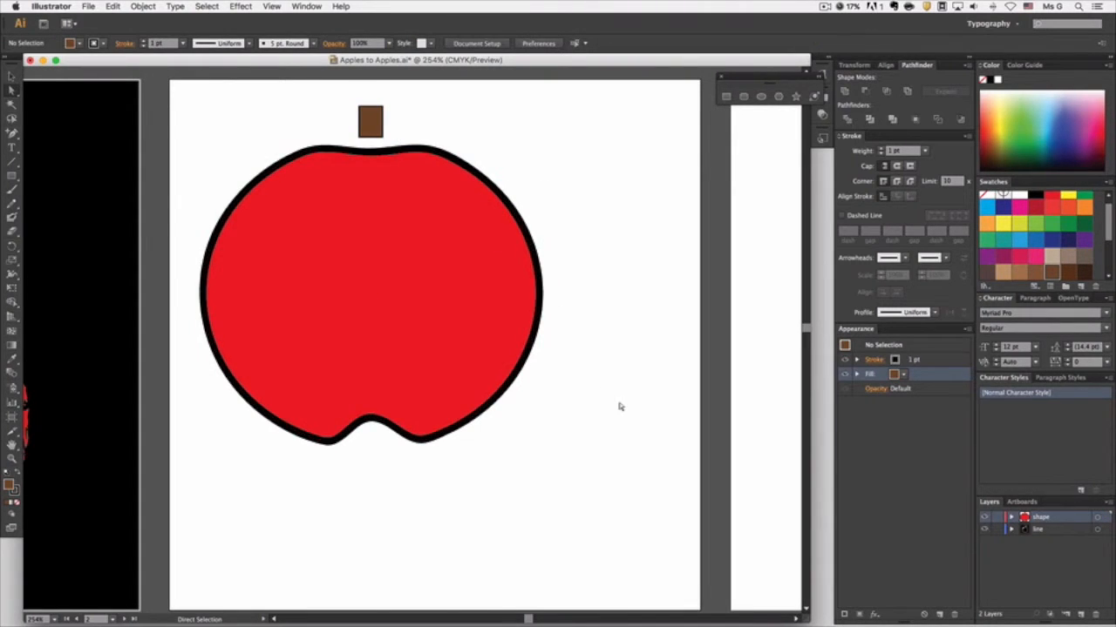
Try selecting the apple's upper anchor points together with the stem, and undo the last change
left_click_drag(615, 327, 320, 119)
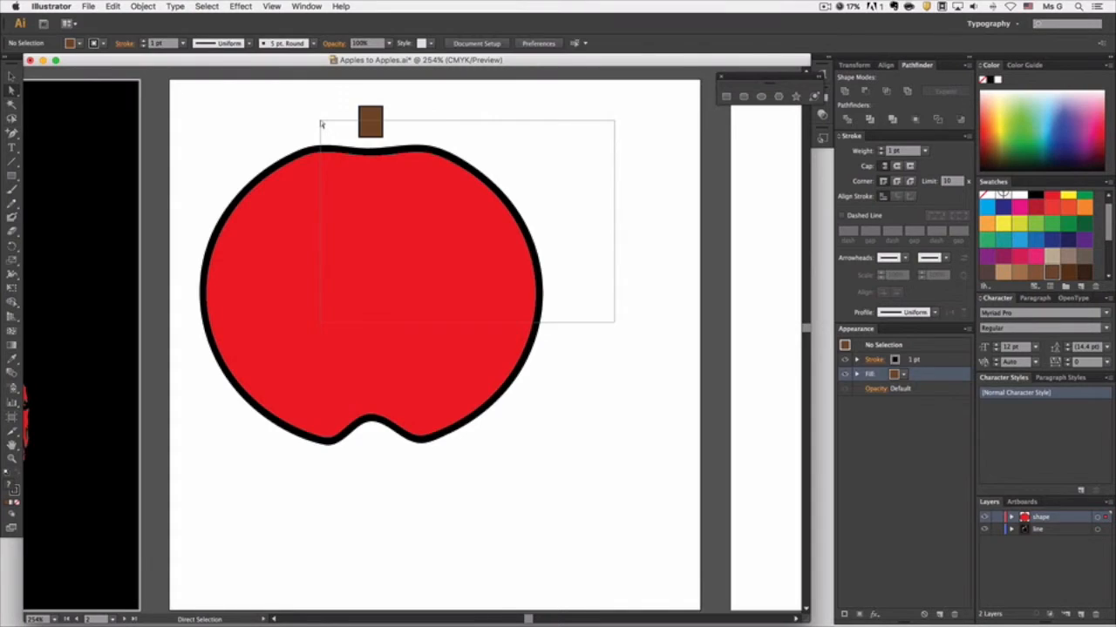
key("super+z")
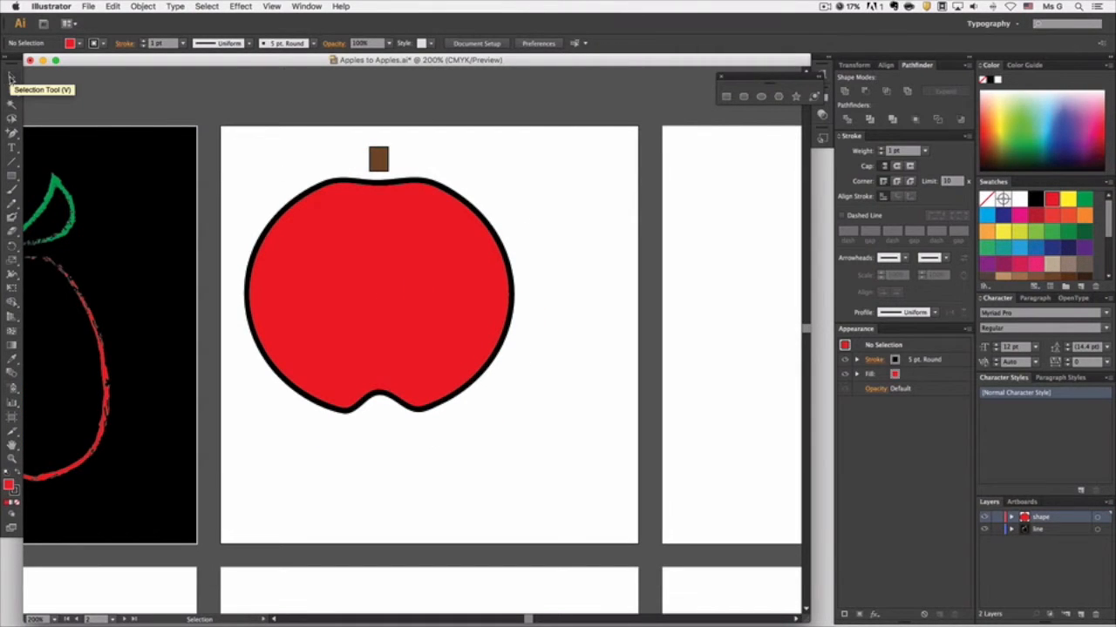
Select the apple body and stem together and scale them down proportionally to about 1.14 in wide
left_click(378, 159)
left_click(370, 269, "shift")
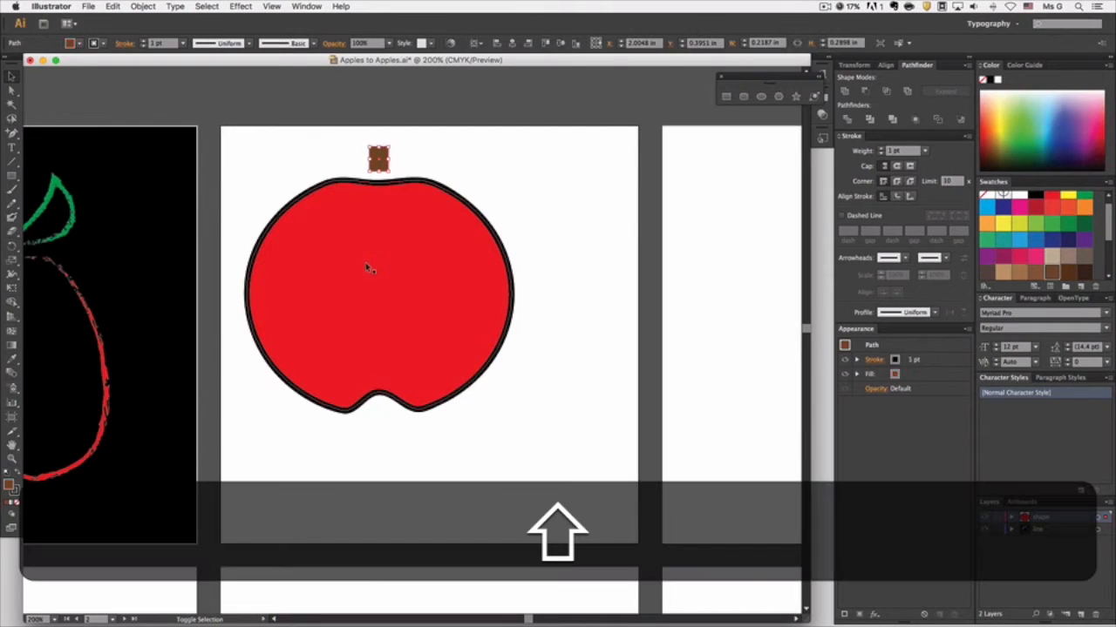
left_click_drag(237, 139, 547, 457)
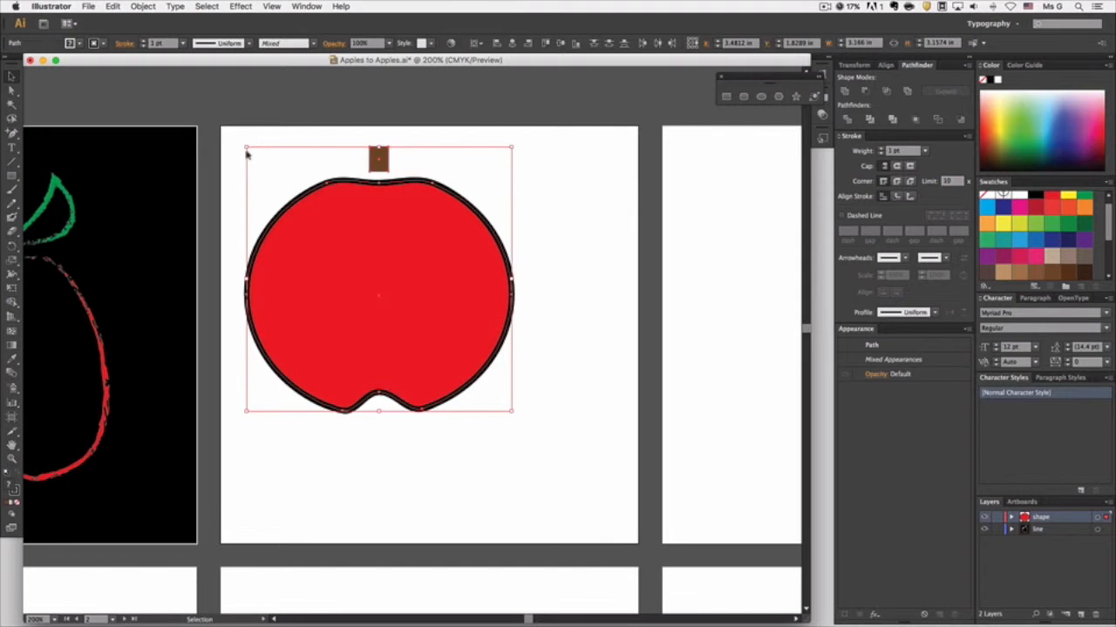
key("shift")
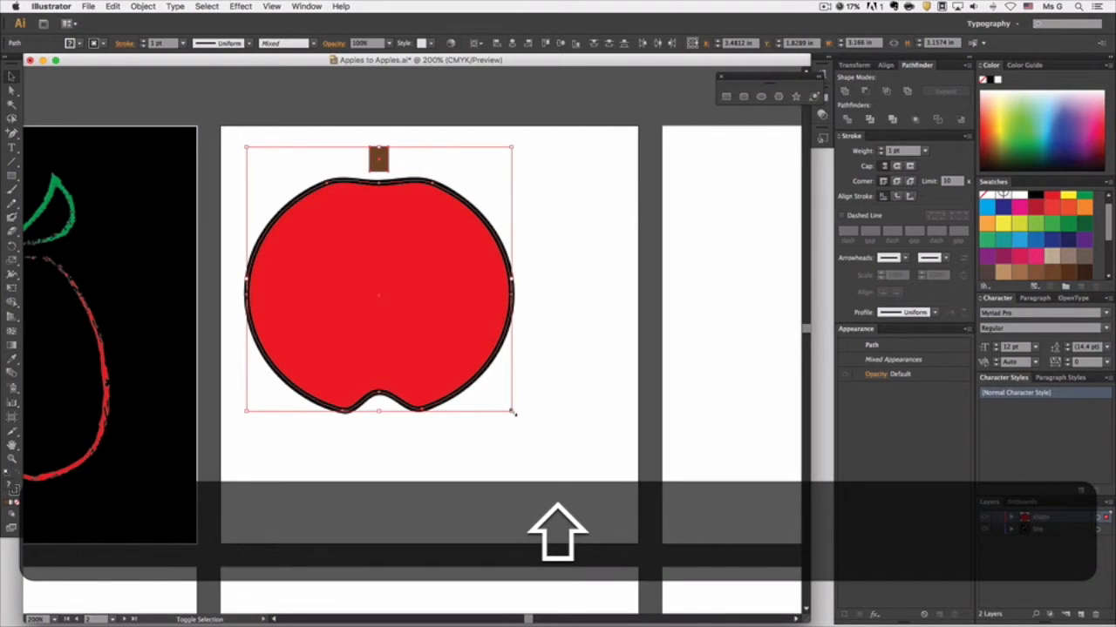
left_click_drag(513, 413, 394, 235)
left_click(455, 273)
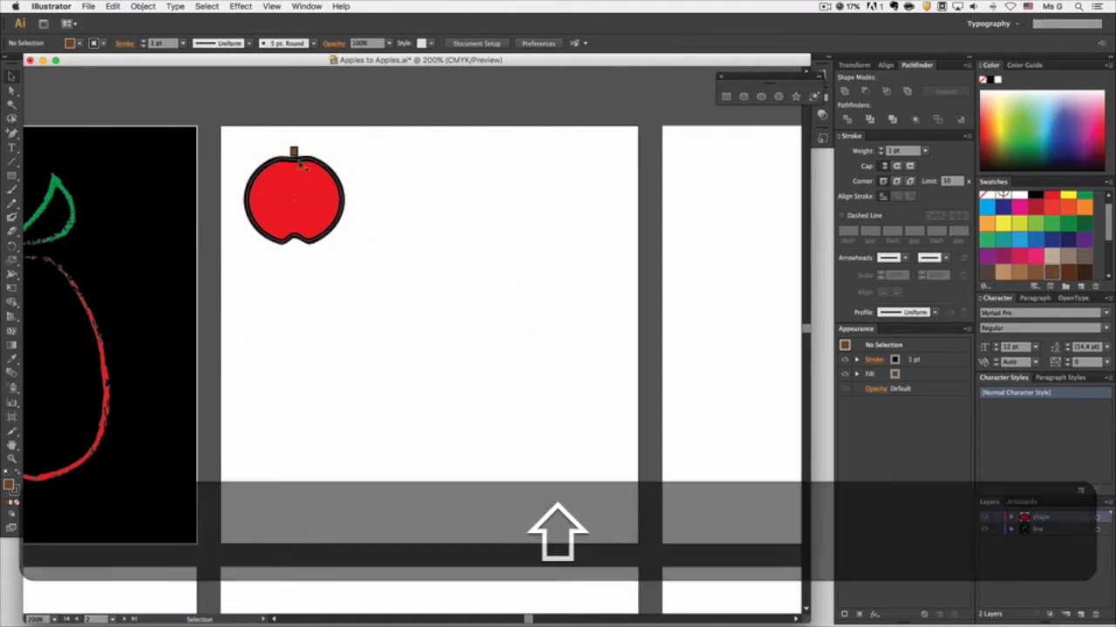
Group the small apple's body and stem, and select the group
left_click_drag(244, 139, 366, 272)
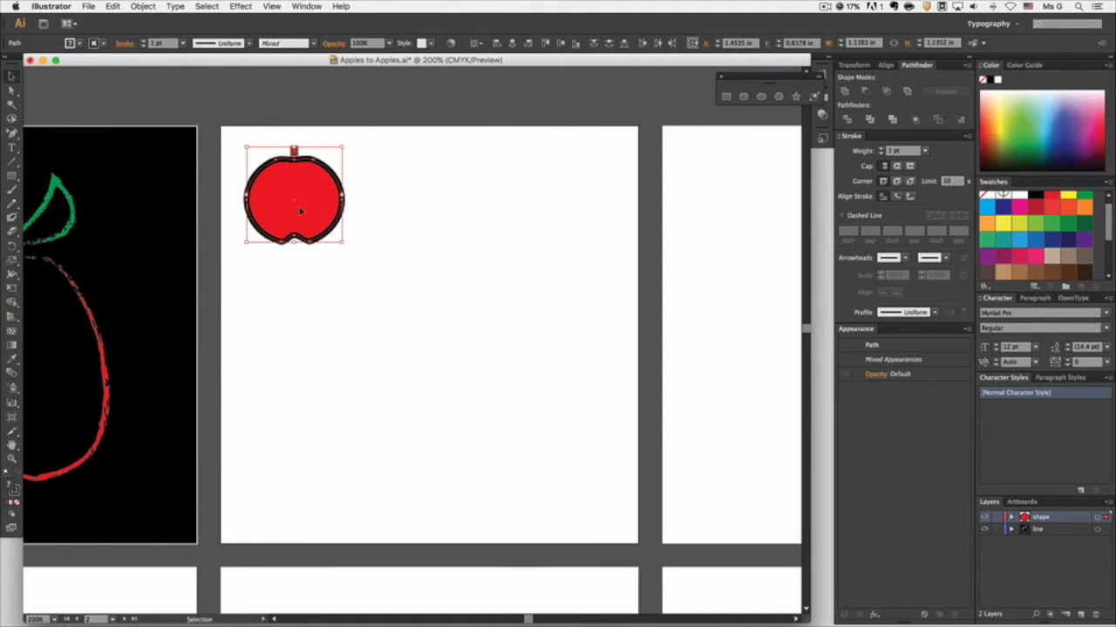
key("super+g")
left_click(346, 189)
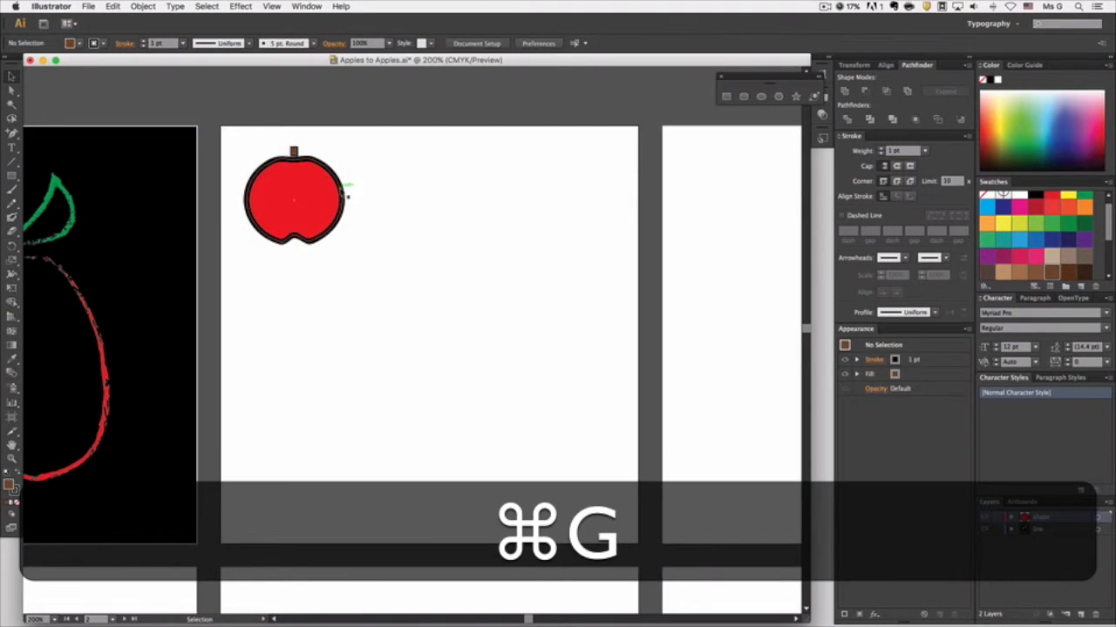
left_click(281, 179)
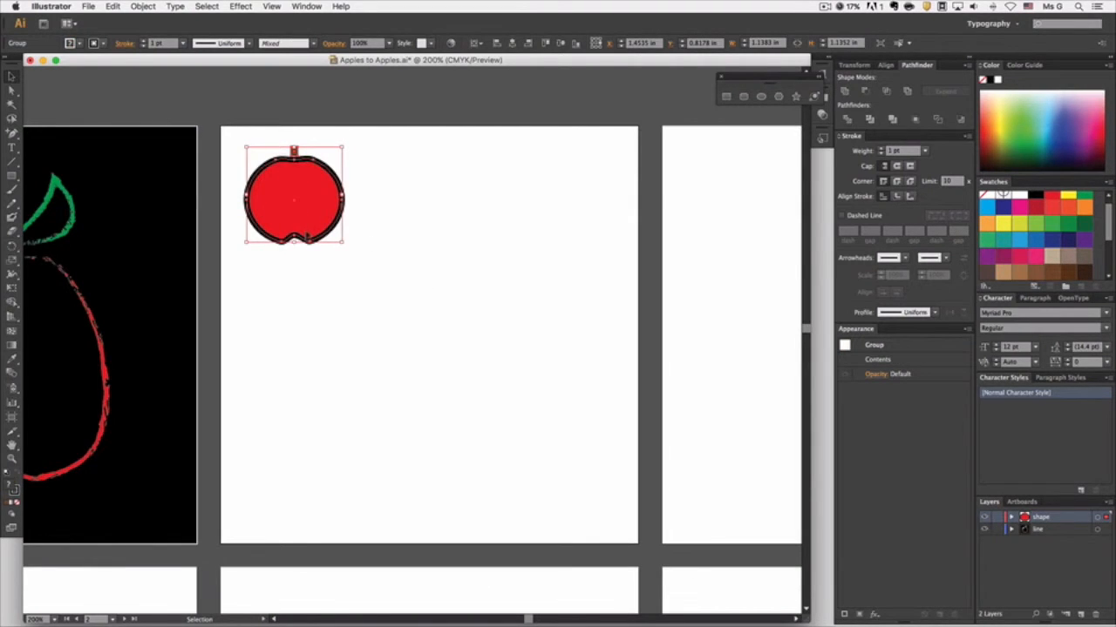
Duplicate the apple group down toward the artboard's center and enlarge the copy proportionally to about 1.95 in wide
key("alt")
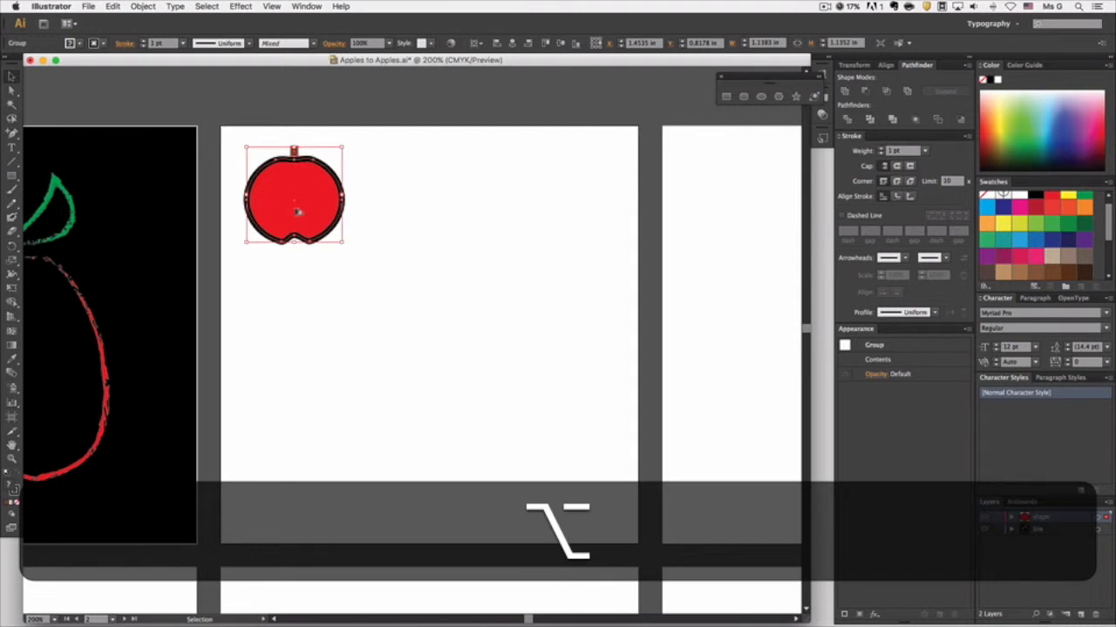
left_click_drag(297, 212, 429, 348)
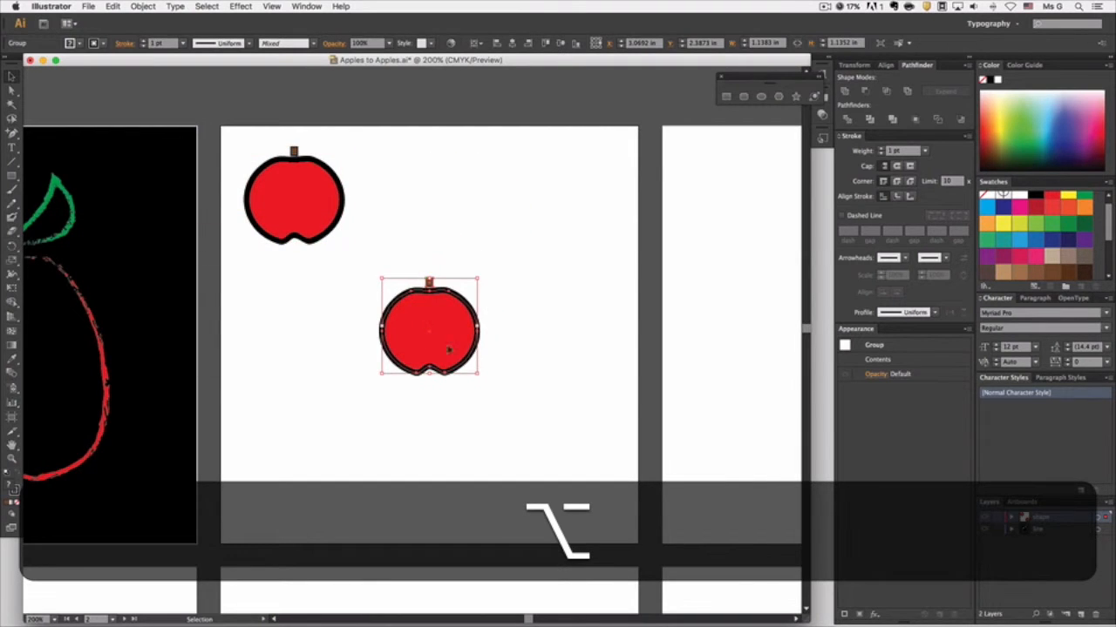
key("shift")
left_click_drag(479, 375, 544, 473)
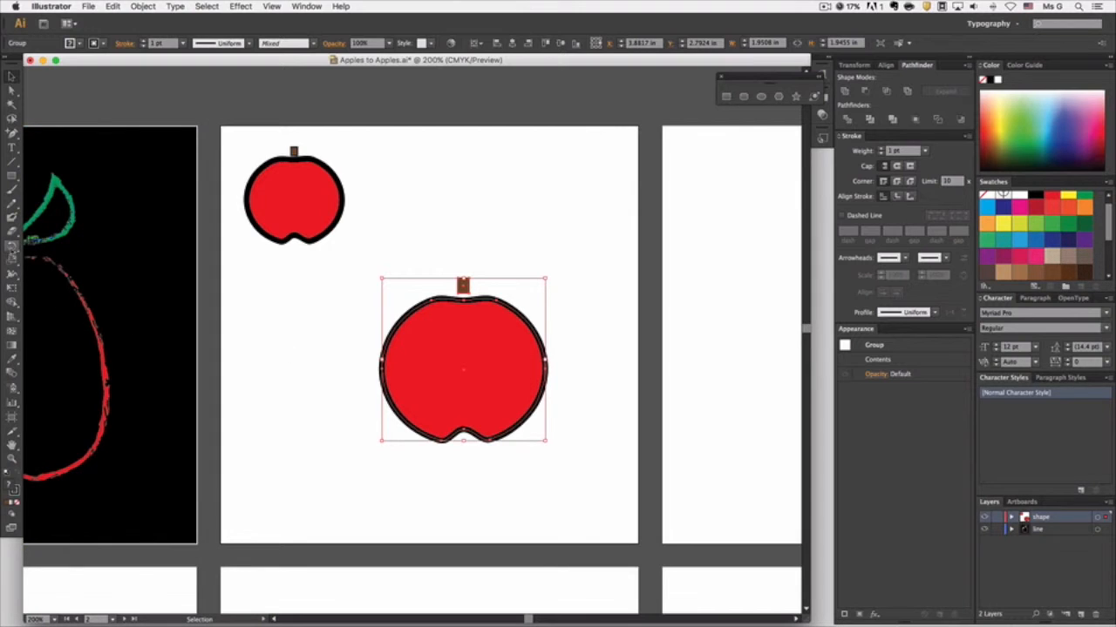
Rotate the larger apple very slightly freehand, and bring up the Reflect tool as the alternative to Rotate
left_click(12, 247)
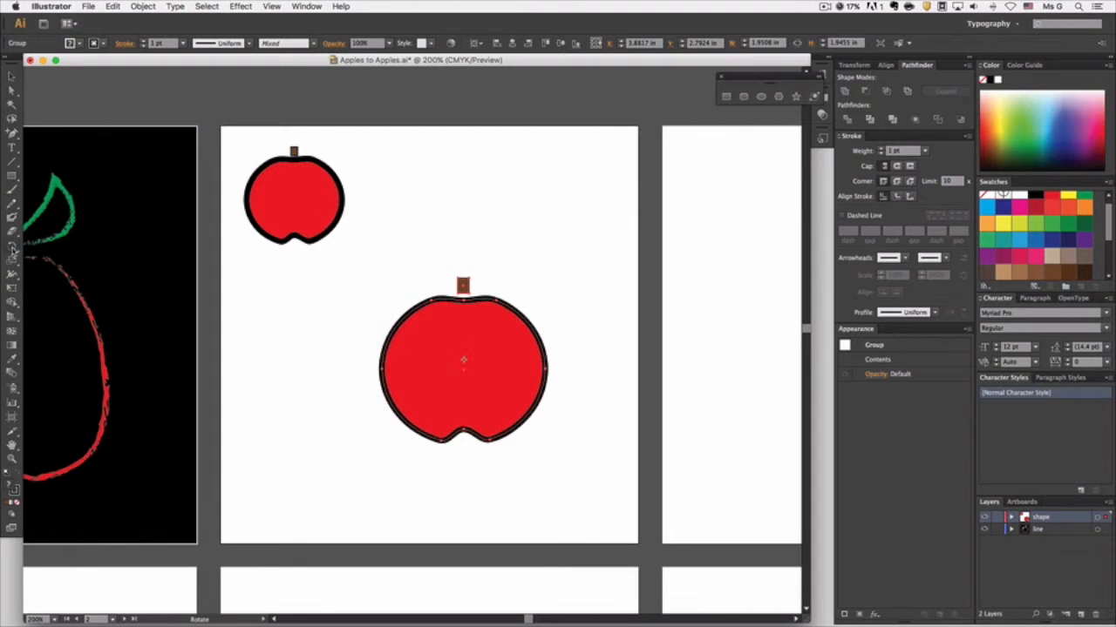
left_click_drag(482, 291, 482, 322)
key("v")
mouse_move(546, 274)
left_mouse_down()
mouse_move(573, 274)
mouse_move(552, 250)
mouse_move(558, 258)
left_mouse_up()
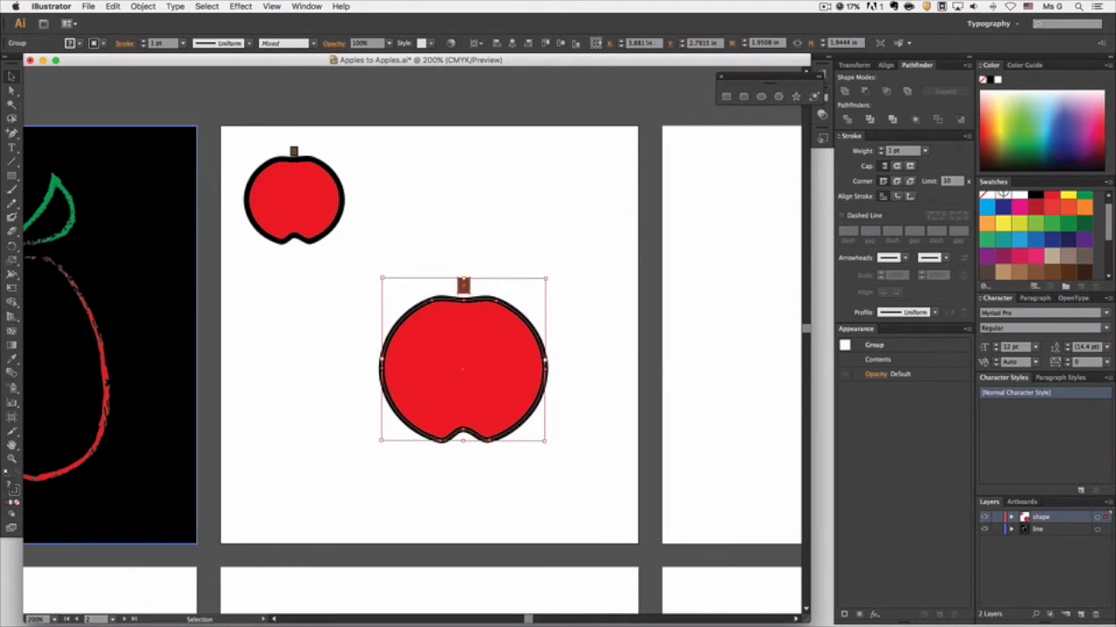
left_click(14, 246)
left_click_drag(16, 252, 48, 261)
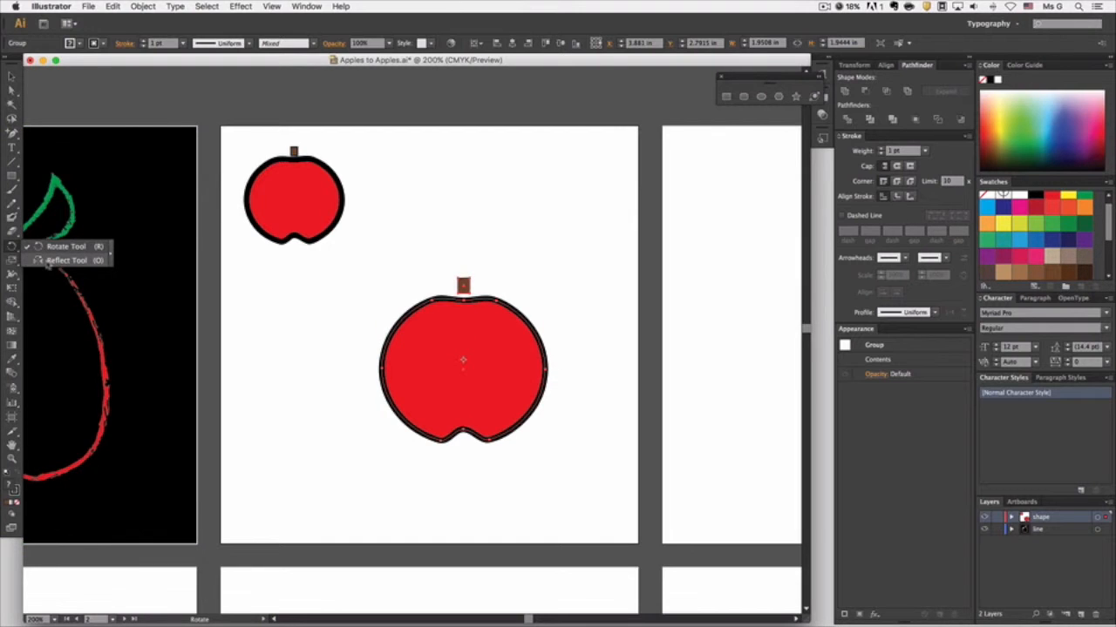
key("v")
Paint a wavy blue brush stroke about 1.9 in wide above the larger apple and mirror it freehand with the Reflect tool
left_click(127, 232)
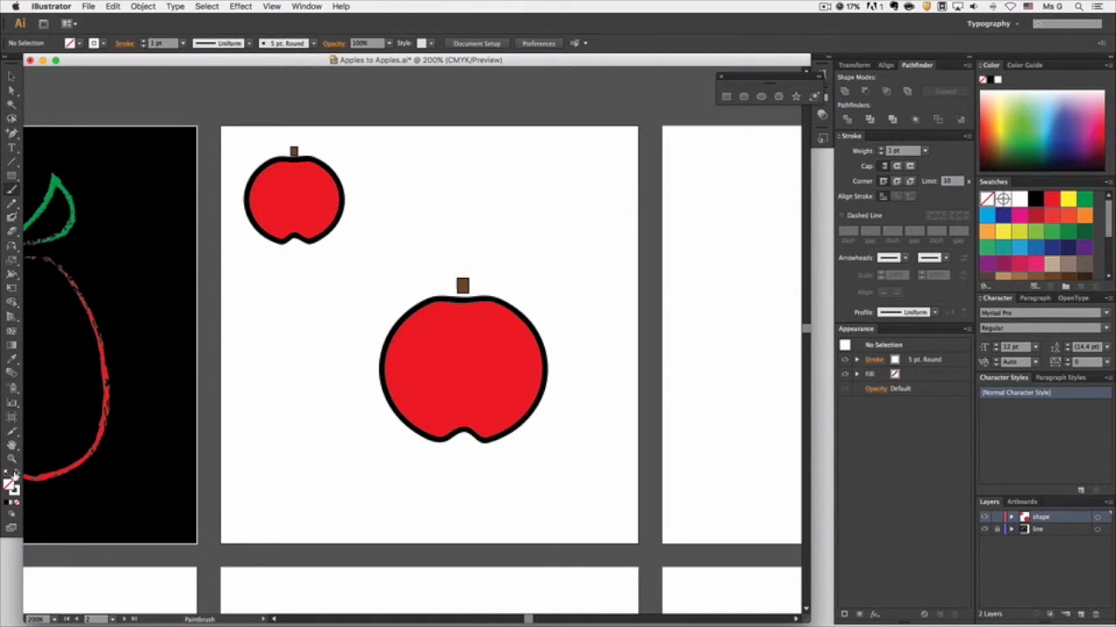
left_click(16, 475)
left_click(1037, 252)
left_click_drag(424, 178, 585, 298)
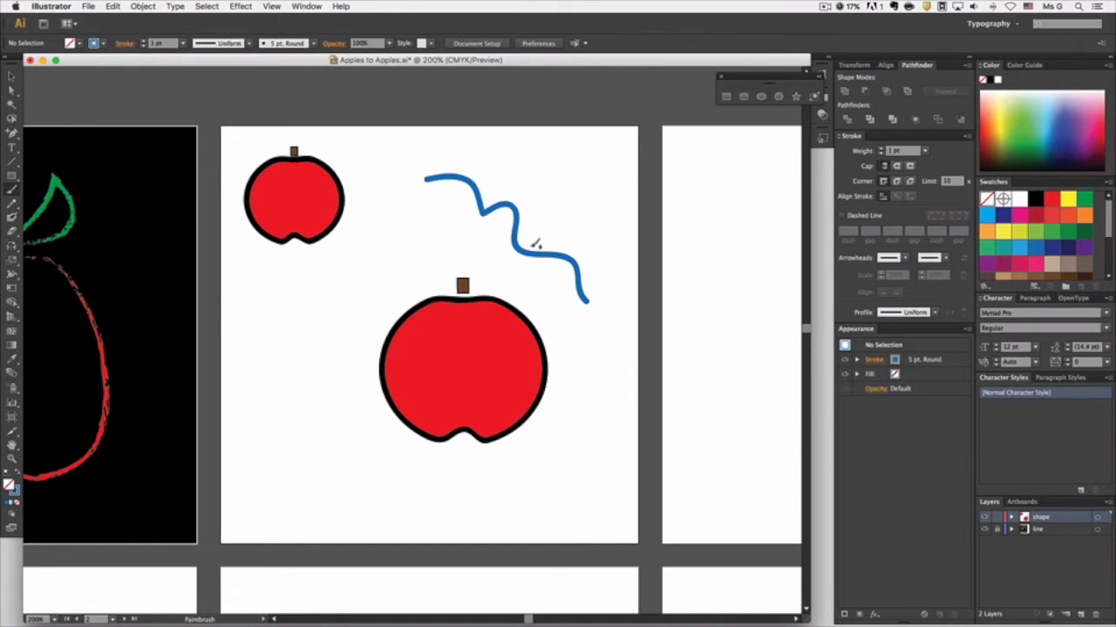
left_click(12, 248)
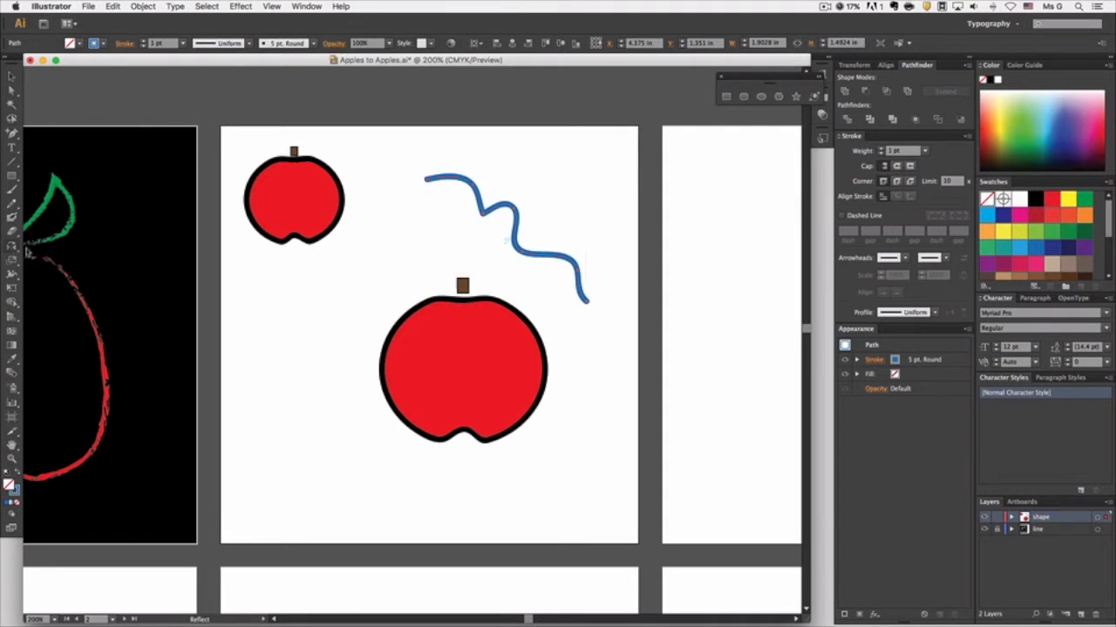
mouse_move(519, 210)
left_mouse_down()
mouse_move(513, 218)
mouse_move(512, 210)
left_mouse_up()
Reflect the blue stroke across the horizontal axis using the Reflect settings, and delete the stroke
left_click(142, 6)
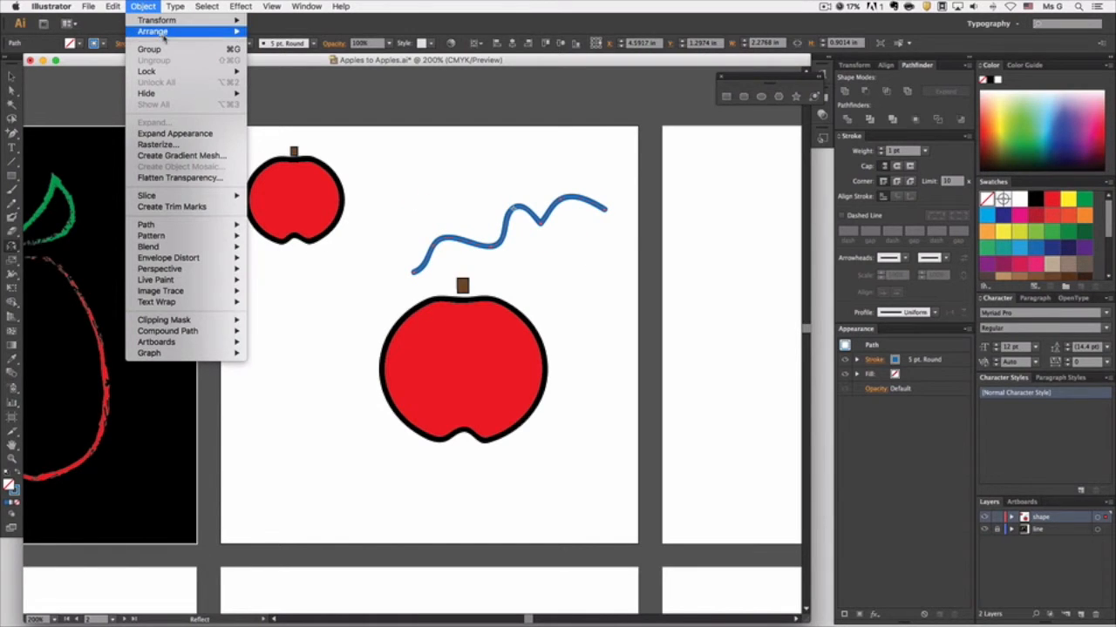
mouse_move(185, 27)
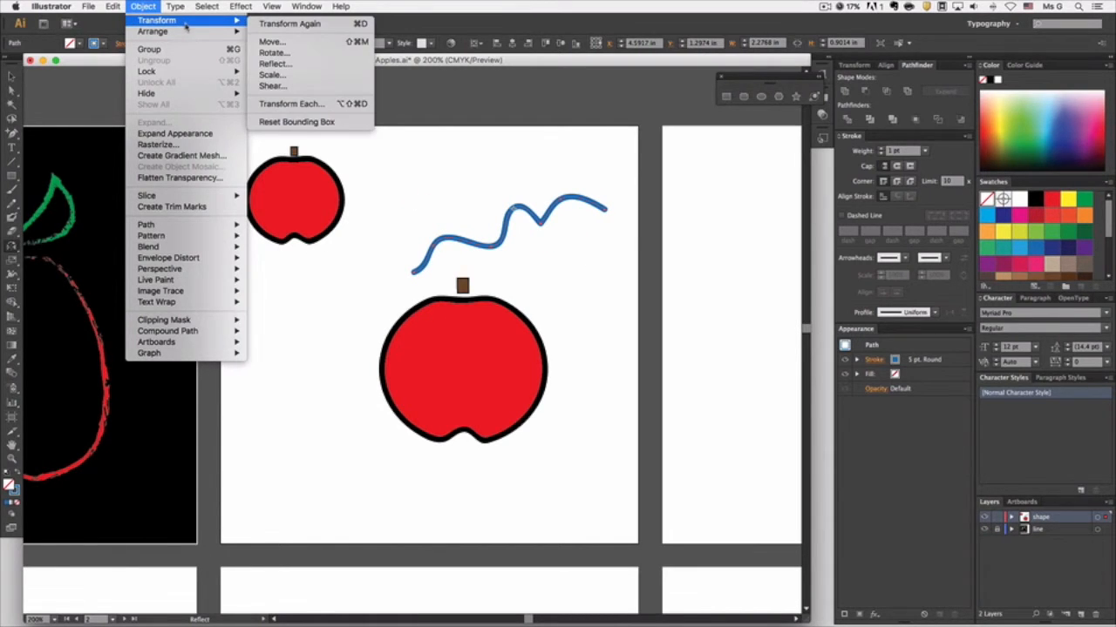
left_click(295, 65)
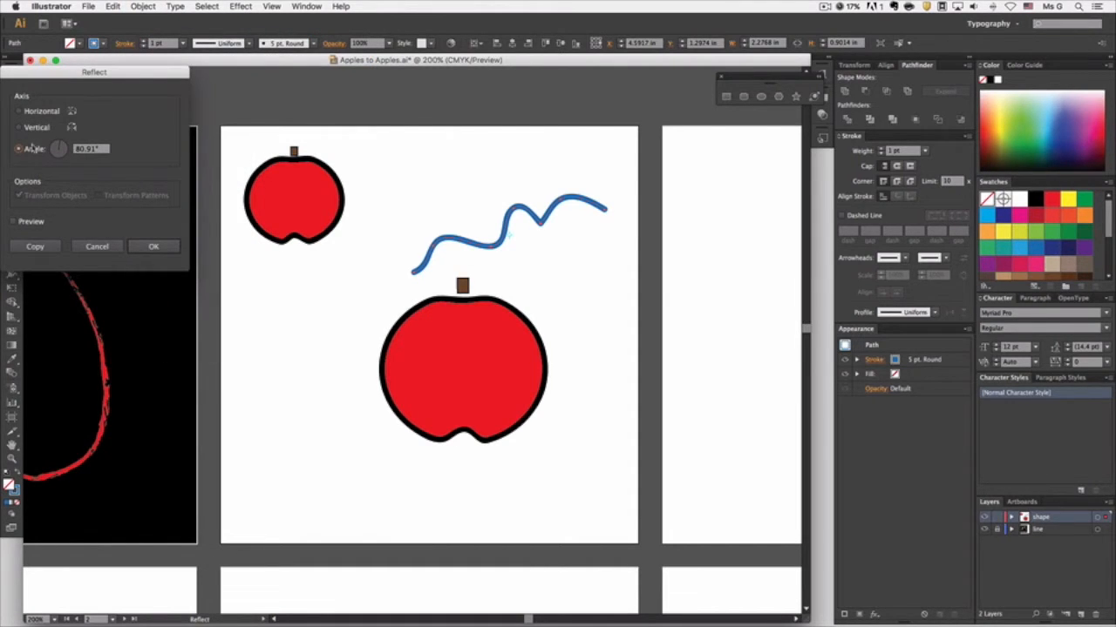
left_click_drag(104, 152, 58, 151)
type("90")
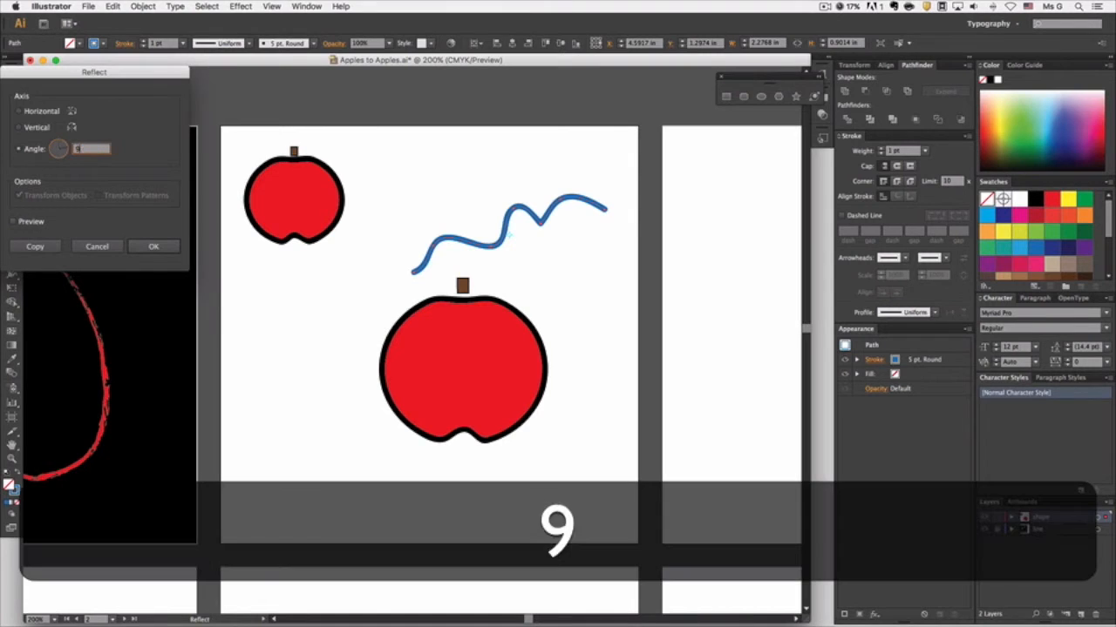
left_click(27, 113)
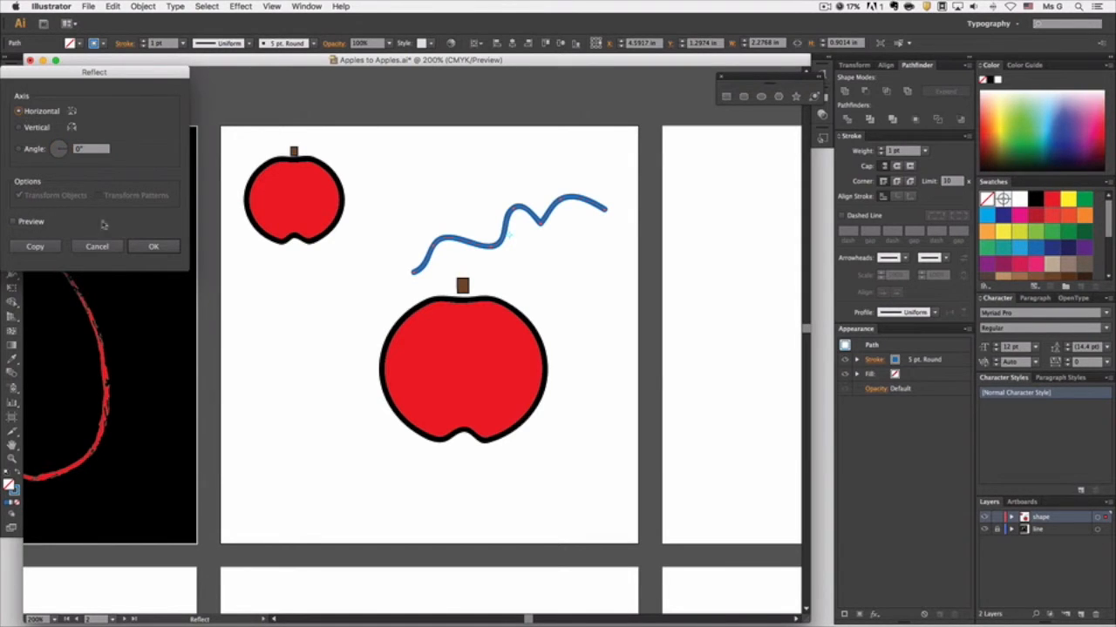
left_click(152, 247)
left_click(11, 77)
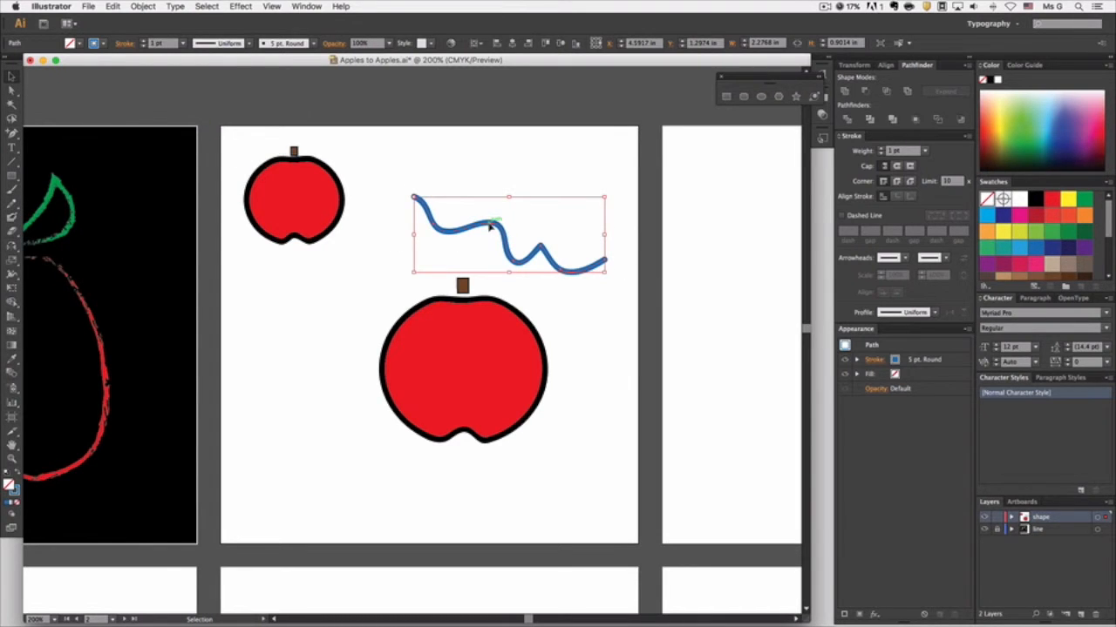
key("BackSpace")
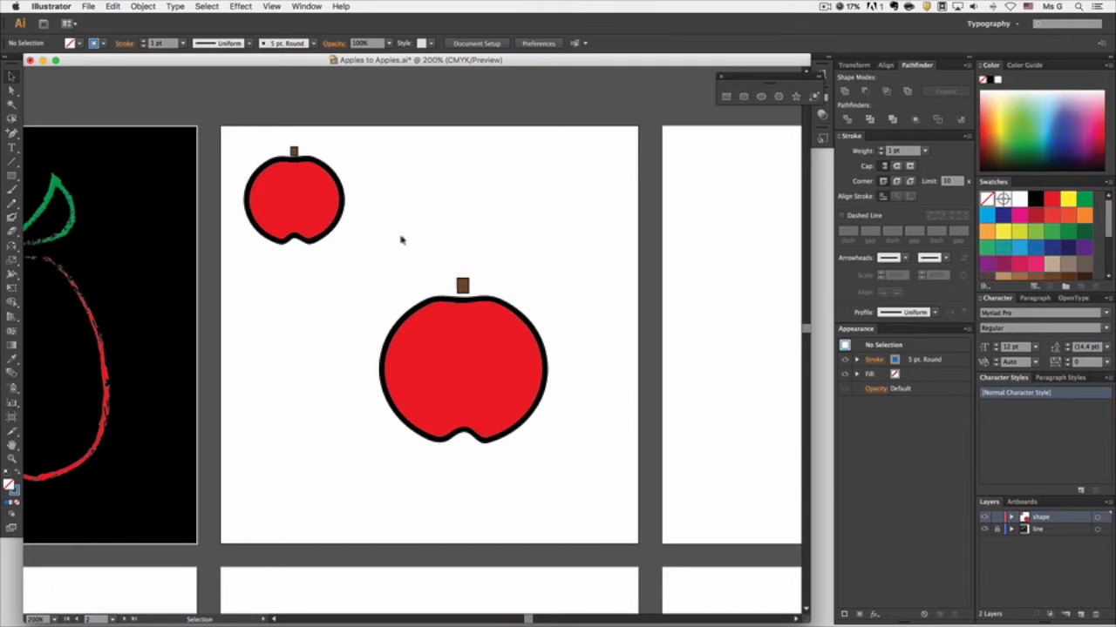
Select the larger apple and review the Transform commands available for it
left_click(11, 246)
left_click(148, 7)
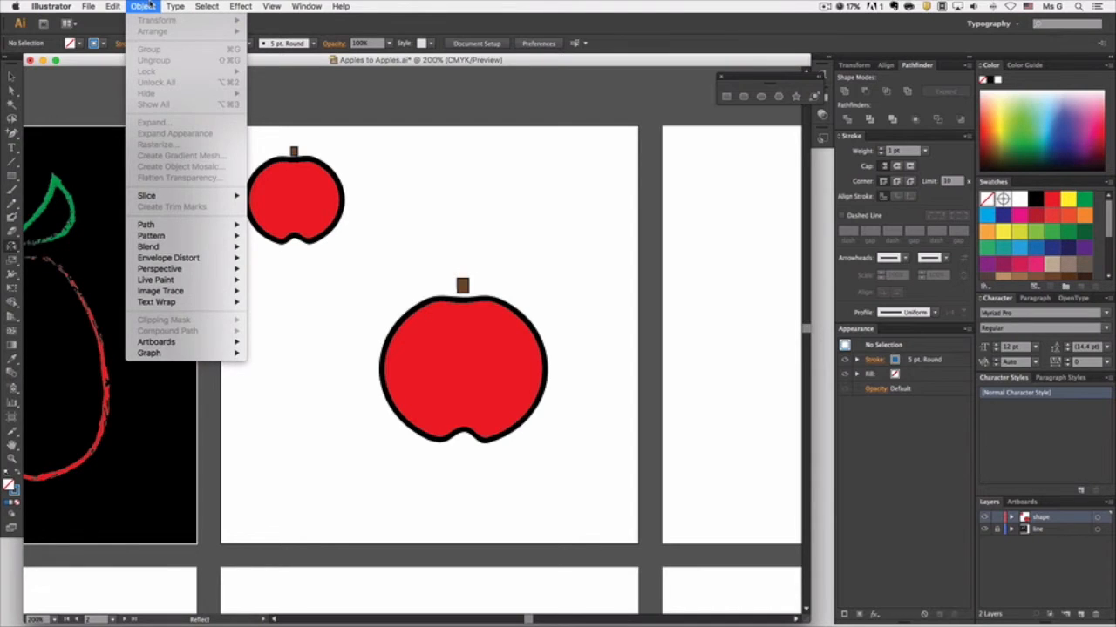
left_click(148, 6)
left_click(12, 76)
left_click(392, 324)
left_click(168, 7)
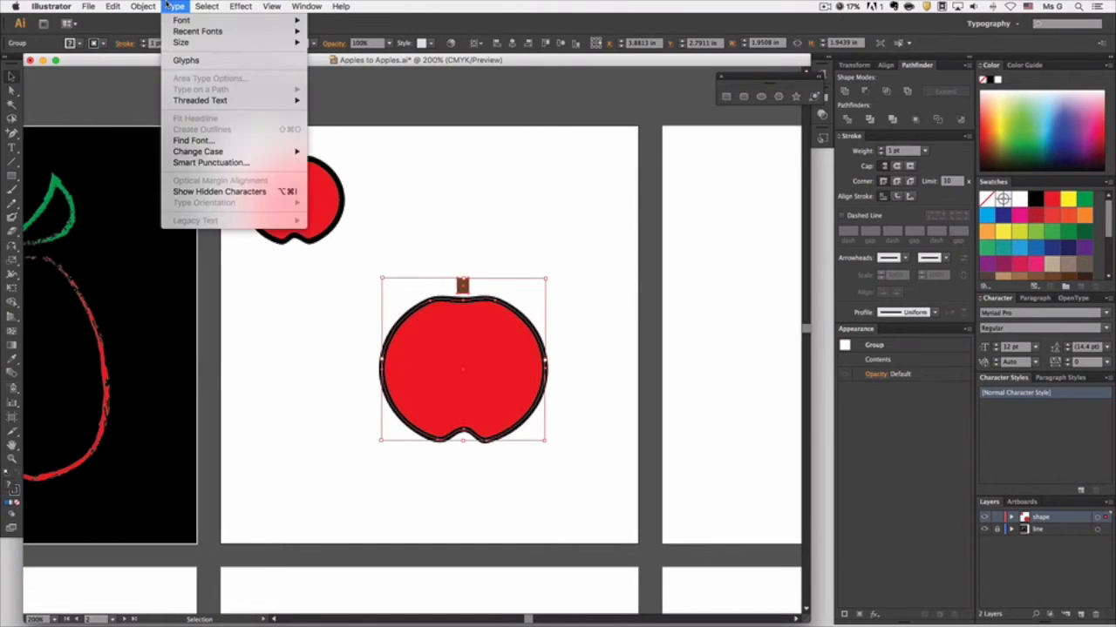
mouse_move(148, 7)
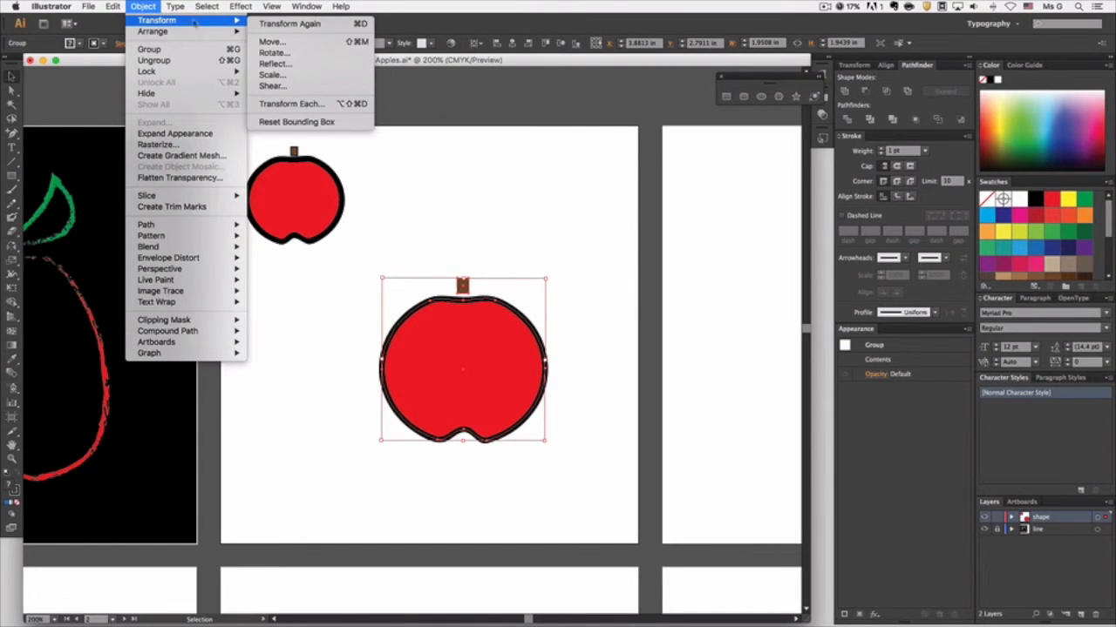
left_click(145, 7)
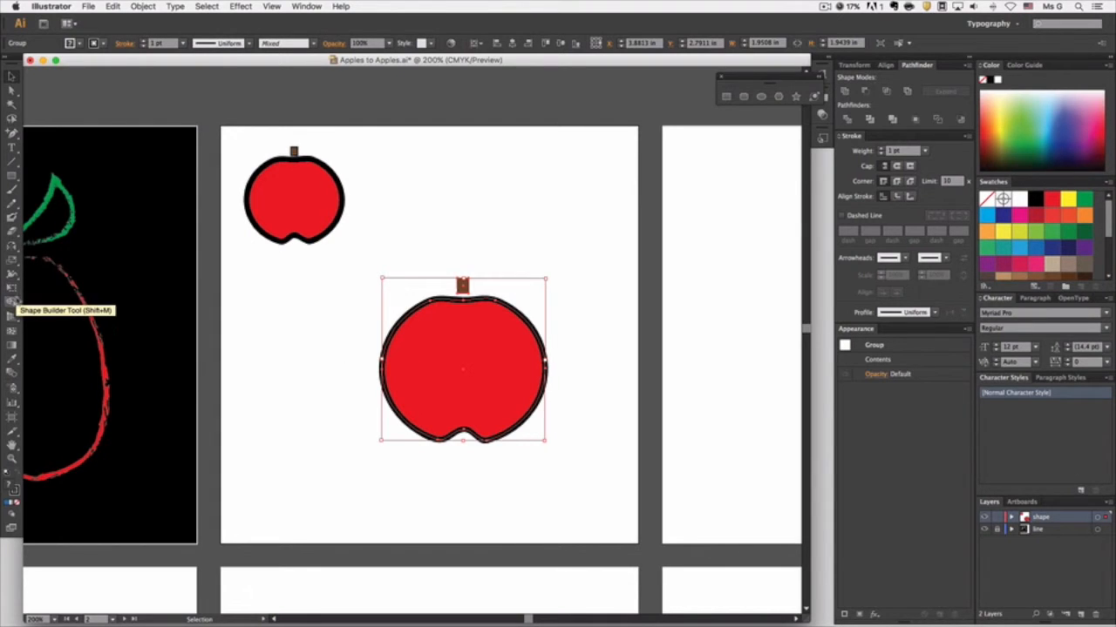
Detach the Width tool group as a floating palette above the artboard
left_click(12, 275)
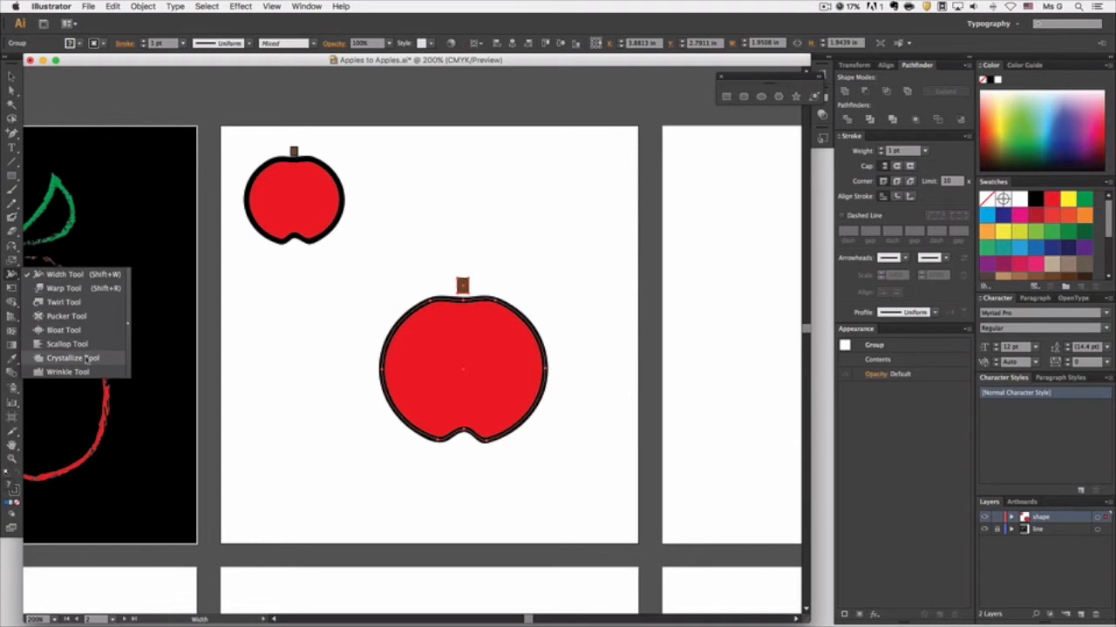
left_click_drag(90, 360, 131, 330)
left_click_drag(114, 288, 617, 112)
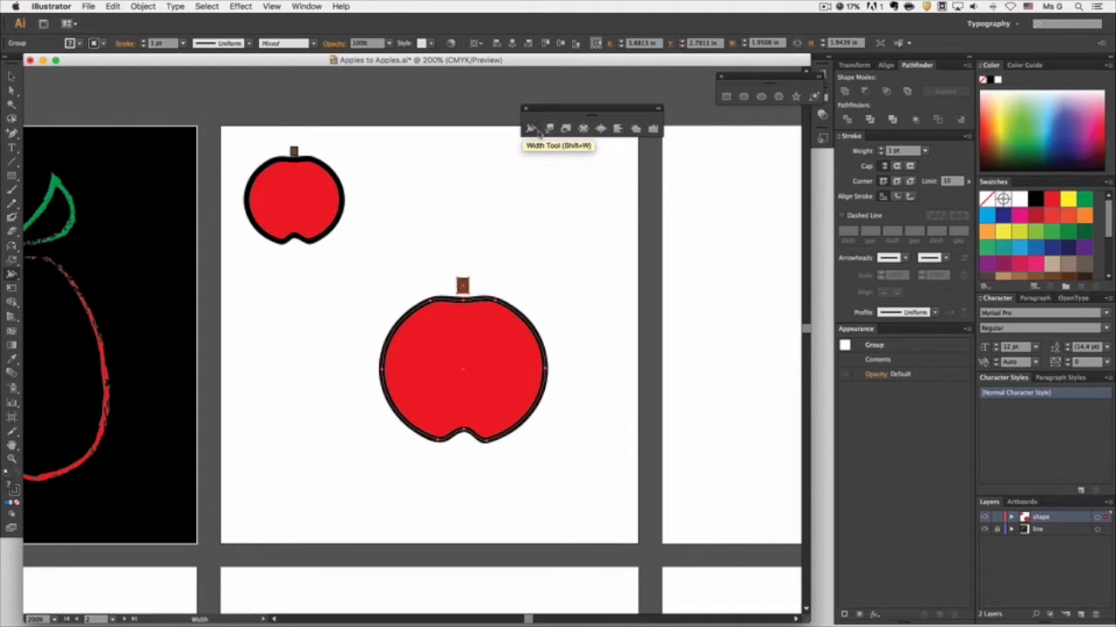
Warp the larger apple's upper right edge and bottom notch with the Warp tool
left_click(549, 128)
left_click_drag(499, 335, 478, 362)
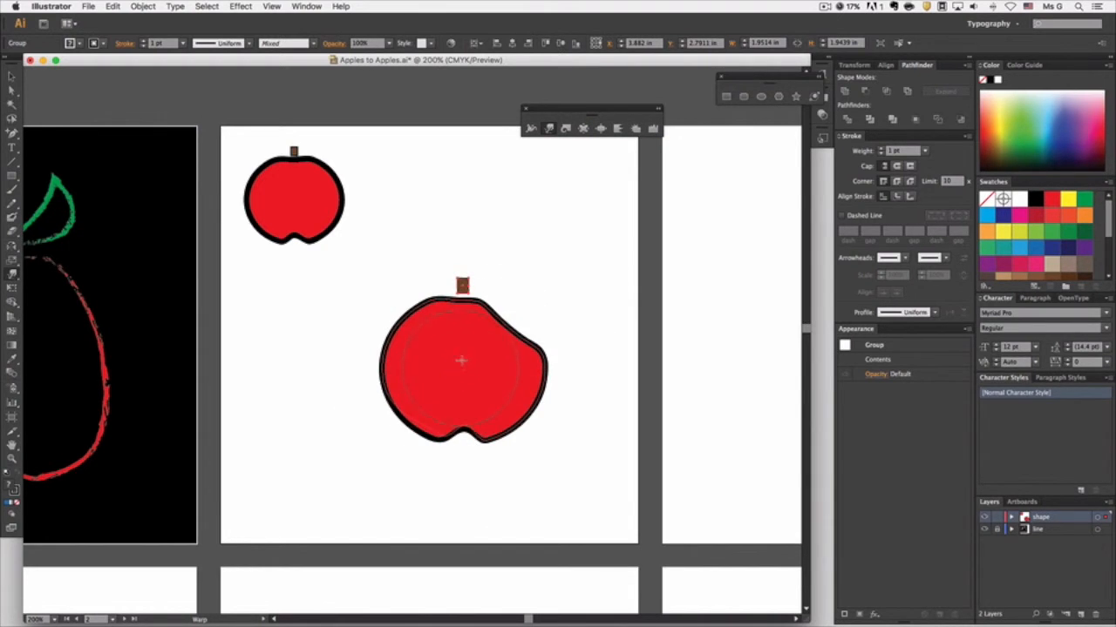
mouse_move(461, 358)
left_mouse_down()
mouse_move(505, 429)
mouse_move(562, 449)
mouse_move(559, 367)
mouse_move(517, 338)
mouse_move(545, 261)
left_mouse_up()
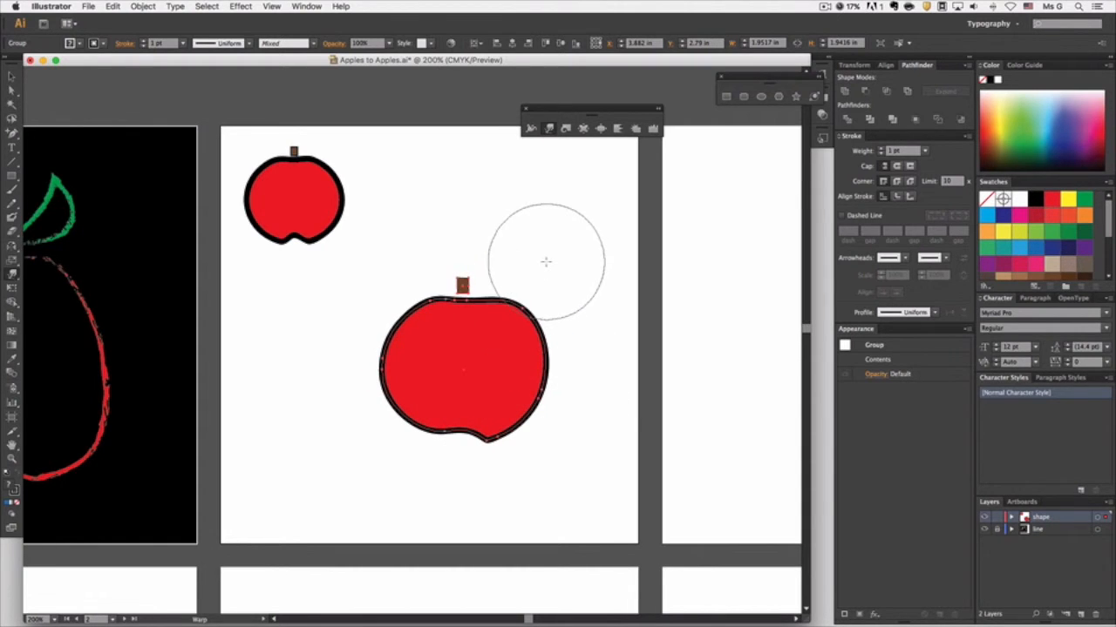
Try the Twirl tool on the larger apple's left, right and bottom edges, and undo the twirls
left_click(566, 128)
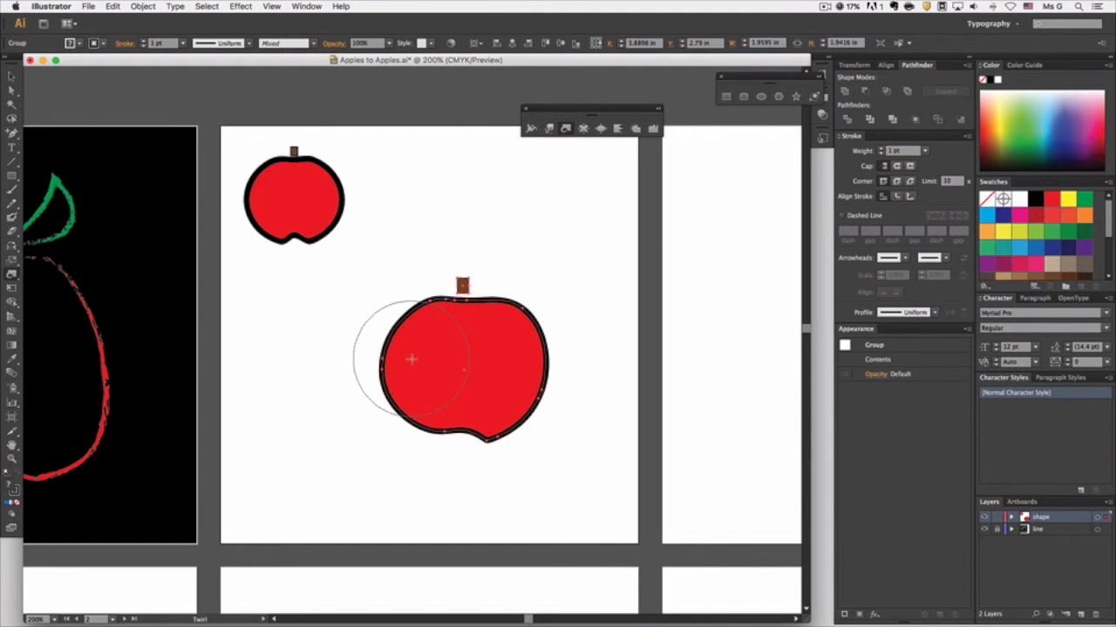
left_click_drag(410, 363, 413, 364)
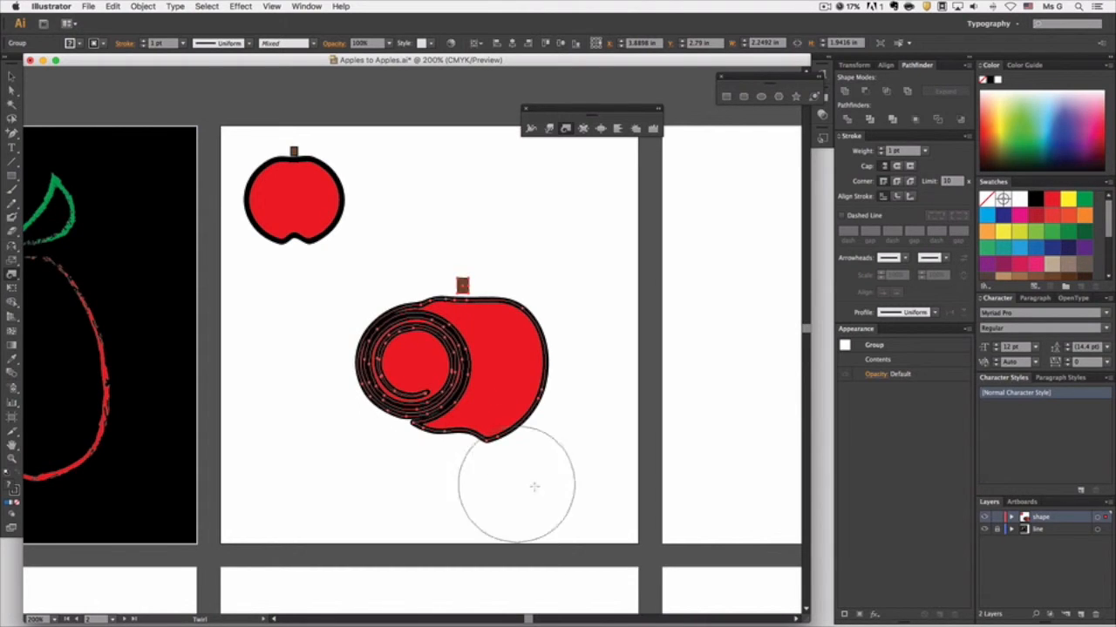
left_click_drag(555, 393, 549, 386)
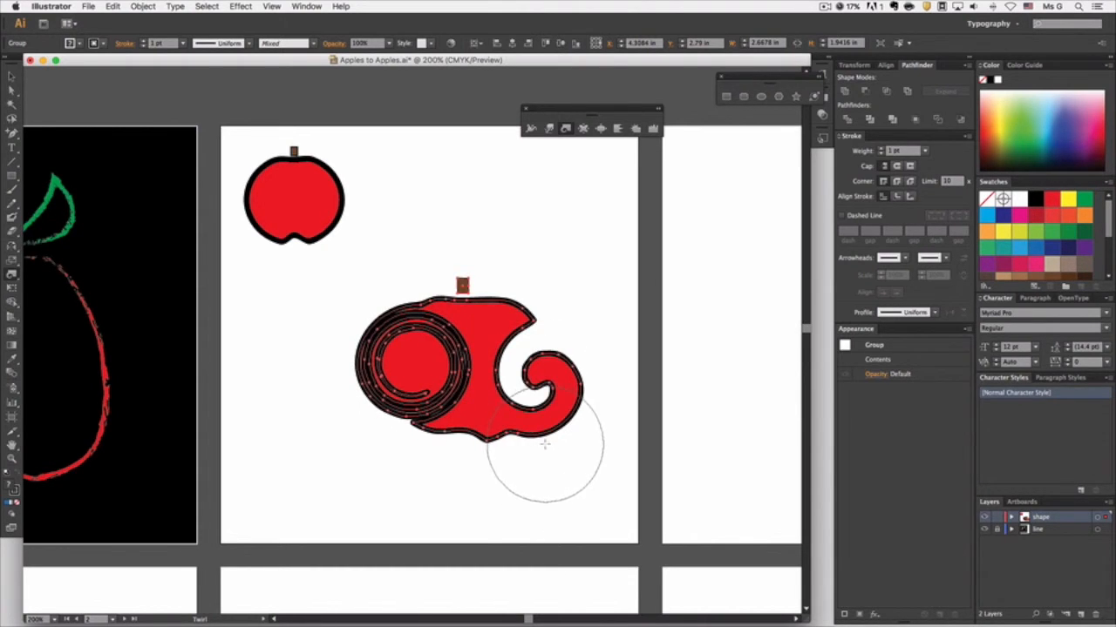
left_click_drag(496, 439, 497, 439)
key("super+z")
key("super+z")
key("super+z")
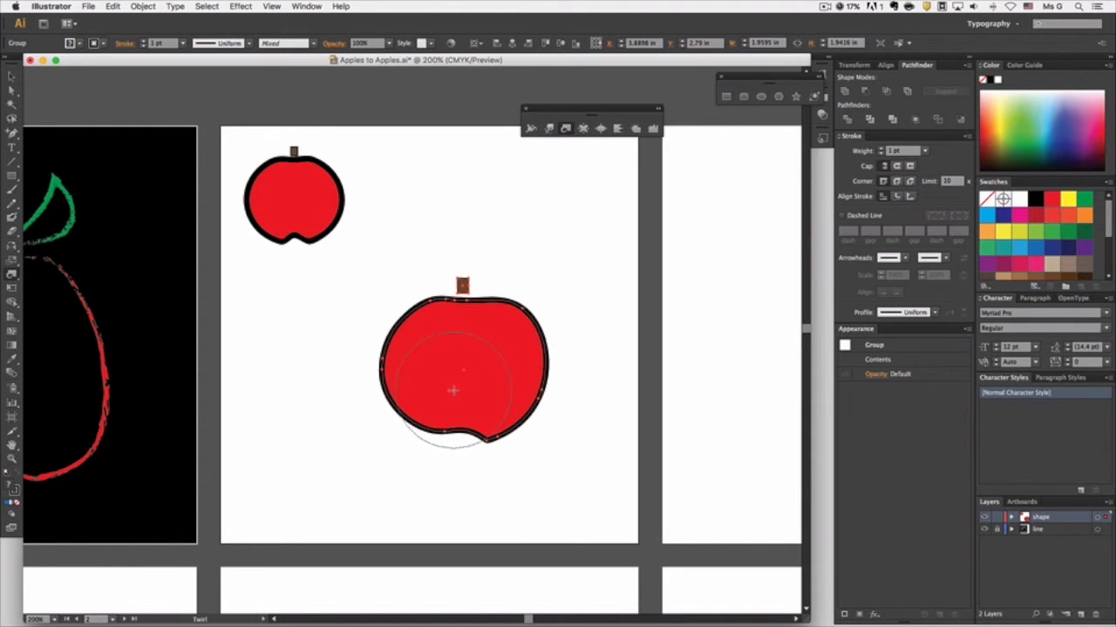
Try the Pucker tool and the Bloat tool on the larger apple's edges
left_click(589, 131)
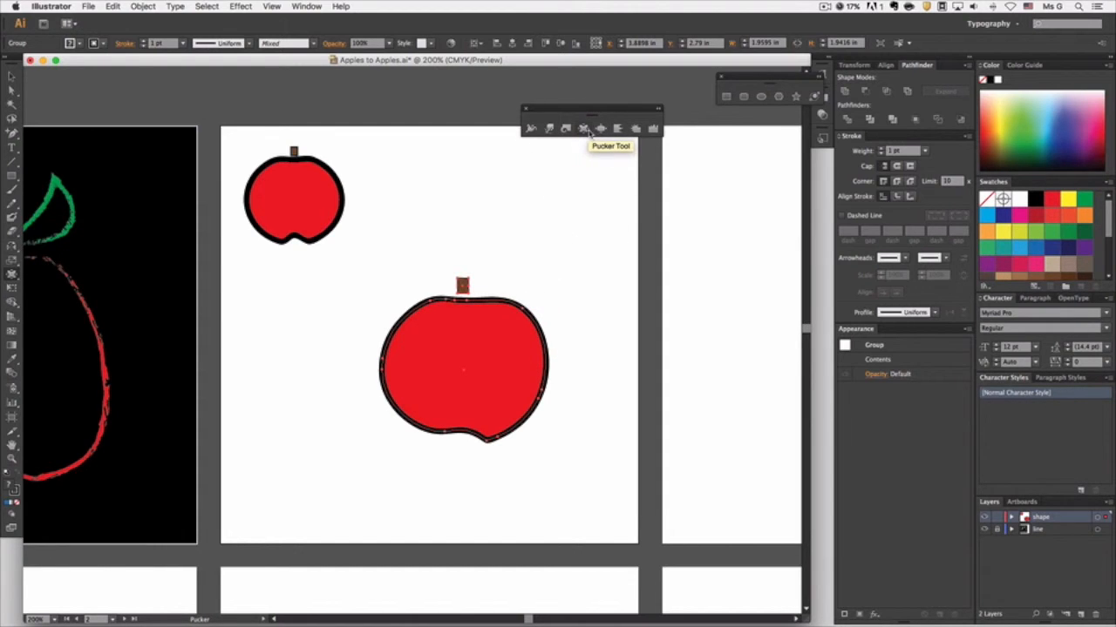
left_click_drag(401, 380, 406, 383)
left_click_drag(528, 366, 530, 354)
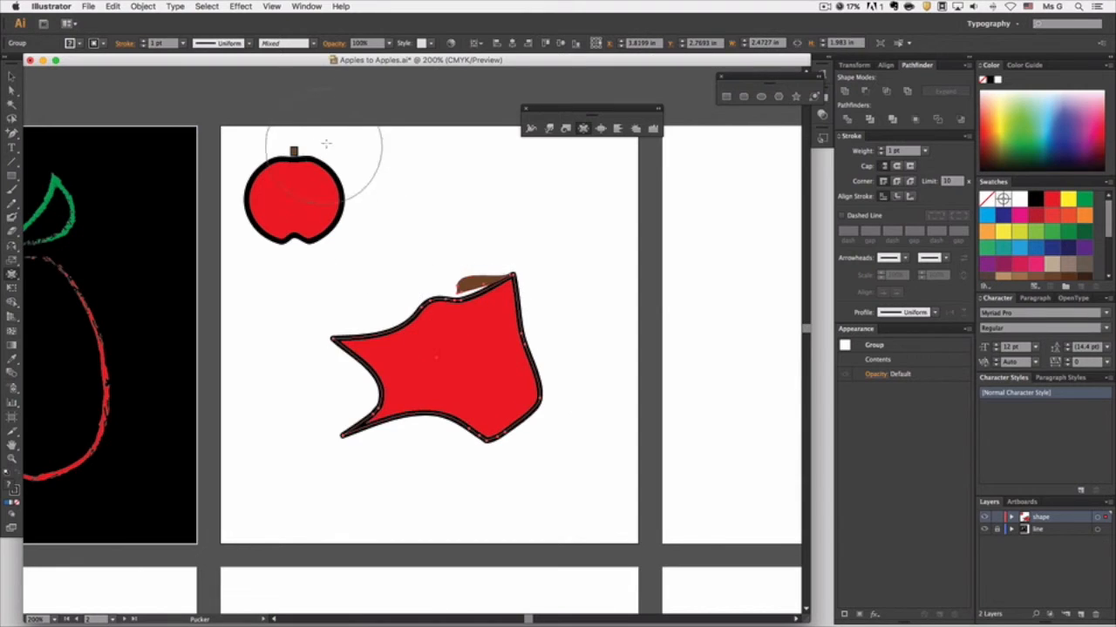
left_click(600, 129)
mouse_move(446, 340)
left_mouse_down()
mouse_move(394, 354)
mouse_move(438, 311)
mouse_move(540, 321)
mouse_move(529, 404)
mouse_move(276, 428)
left_mouse_up()
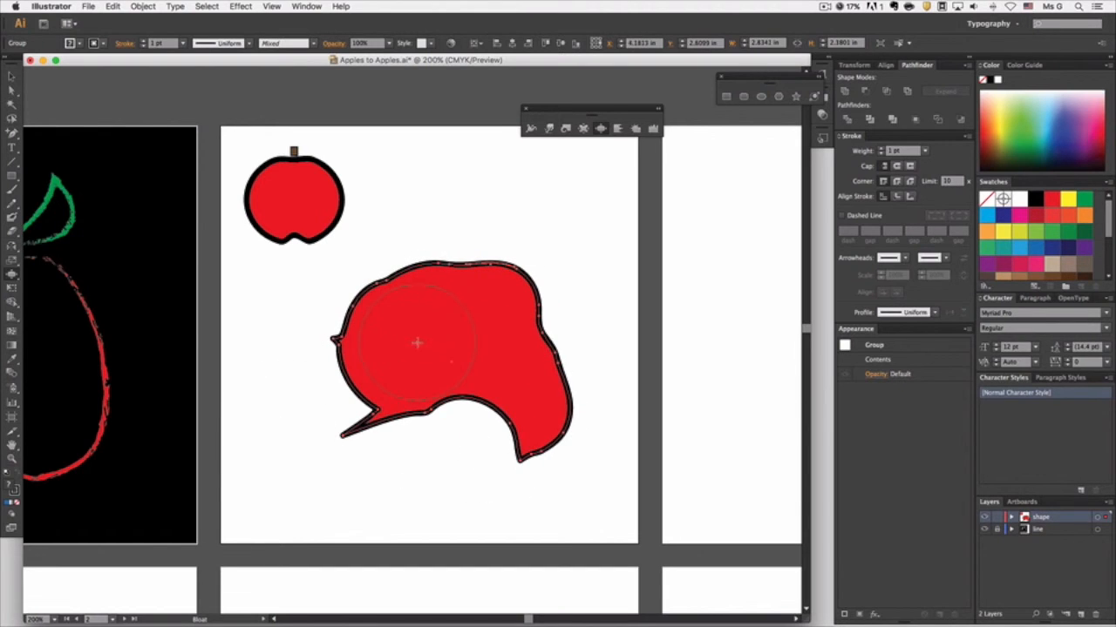
Undo all the bloat, pucker and warp distortions on the larger apple
key("super+z")
key("super+z")
key("super+z")
key("super+z")
key("super+z")
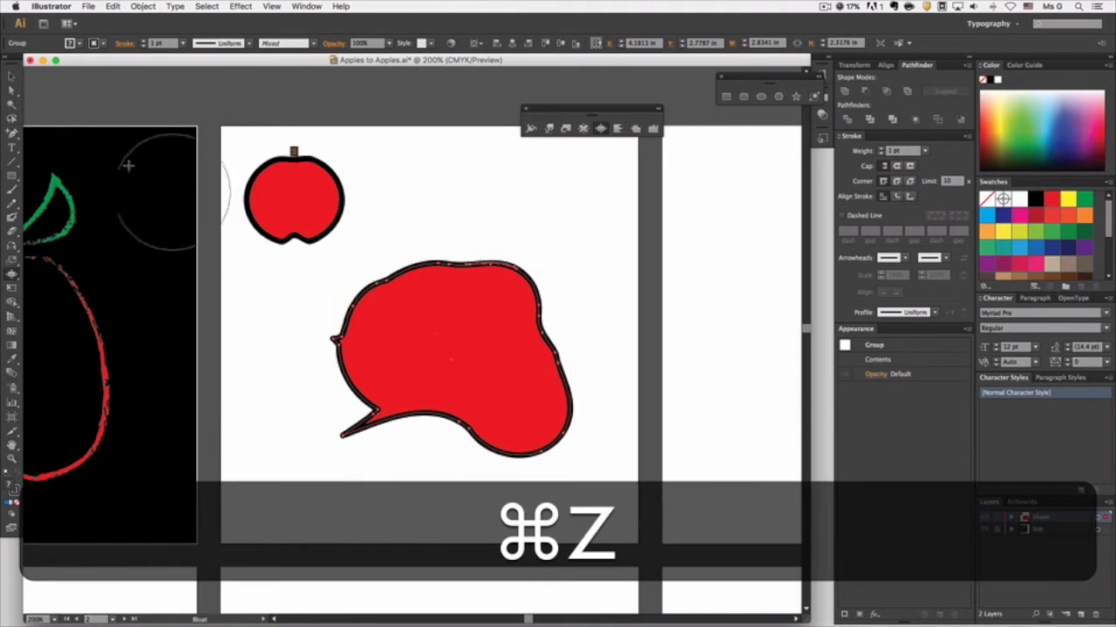
key("super+z")
key("super+z")
key("super+z")
key("super+z")
key("super+z")
key("super+z")
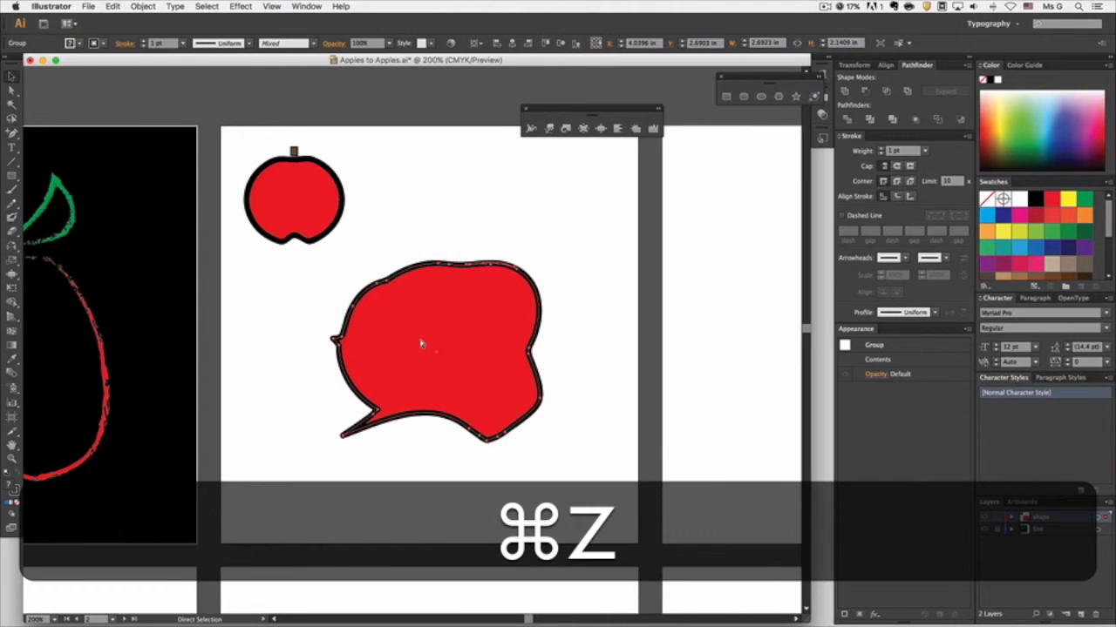
key("super+z")
key("super+z")
key("super+z")
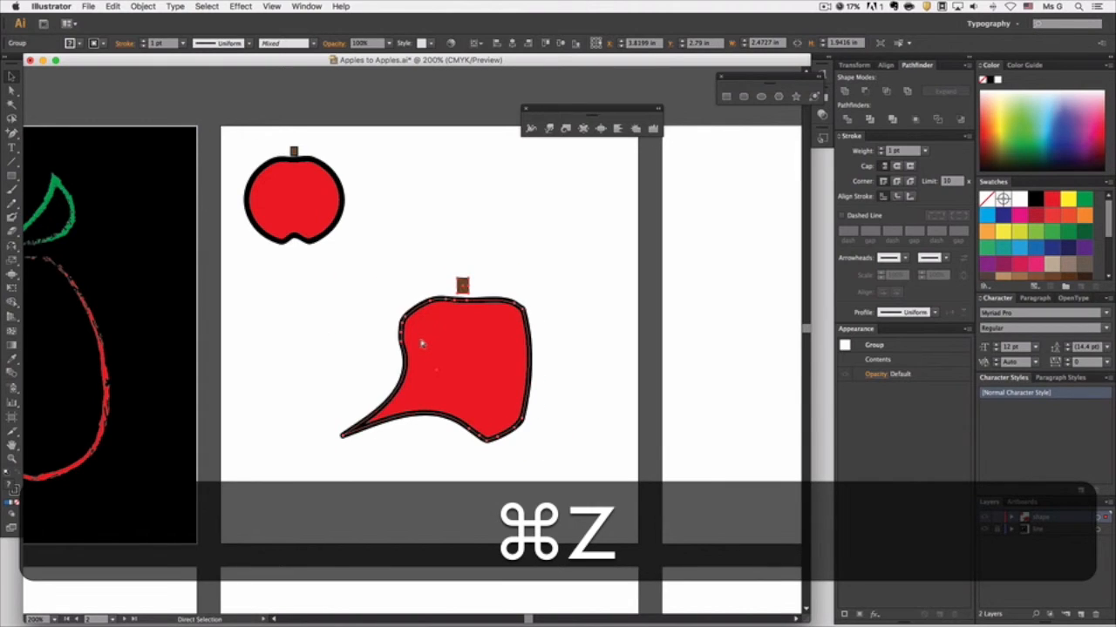
key("super+z")
key("super+z")
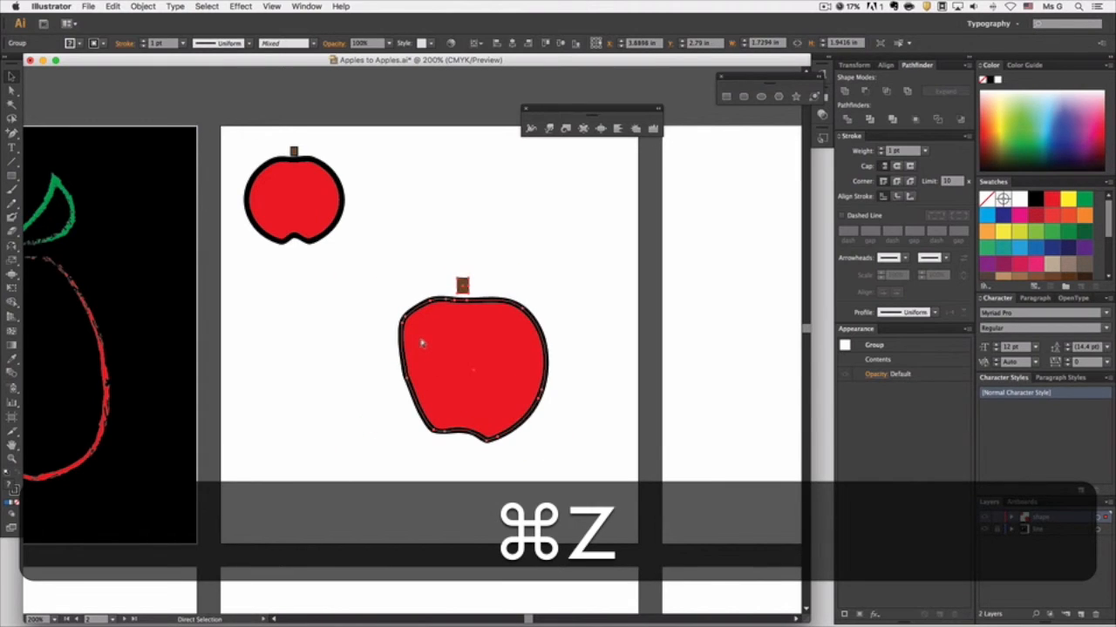
key("super+z")
key("super+z")
key("super+z")
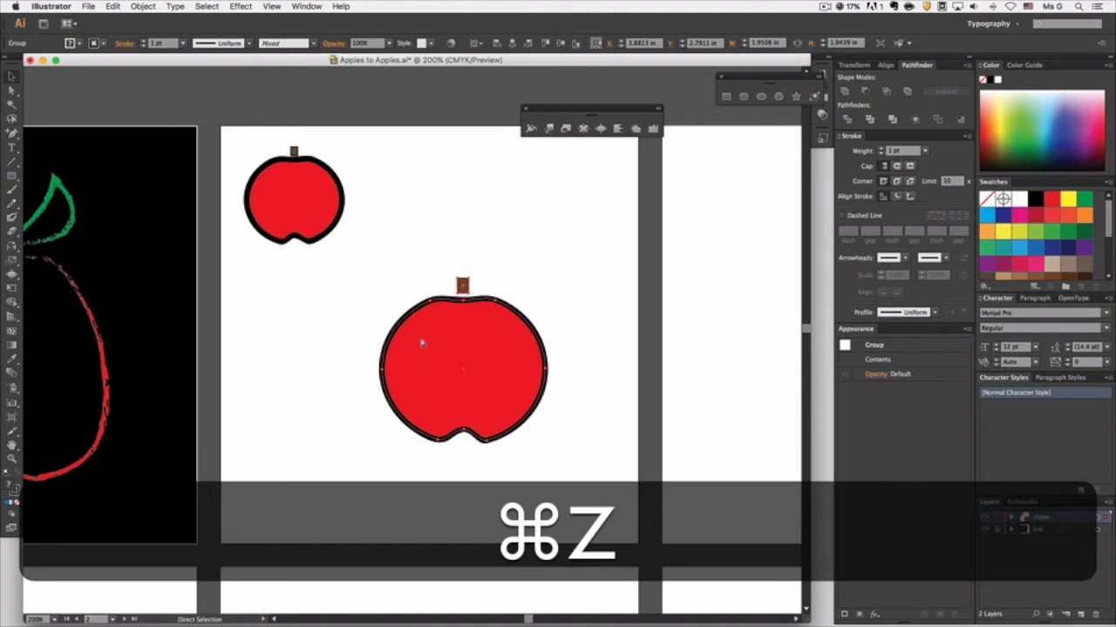
key("super")
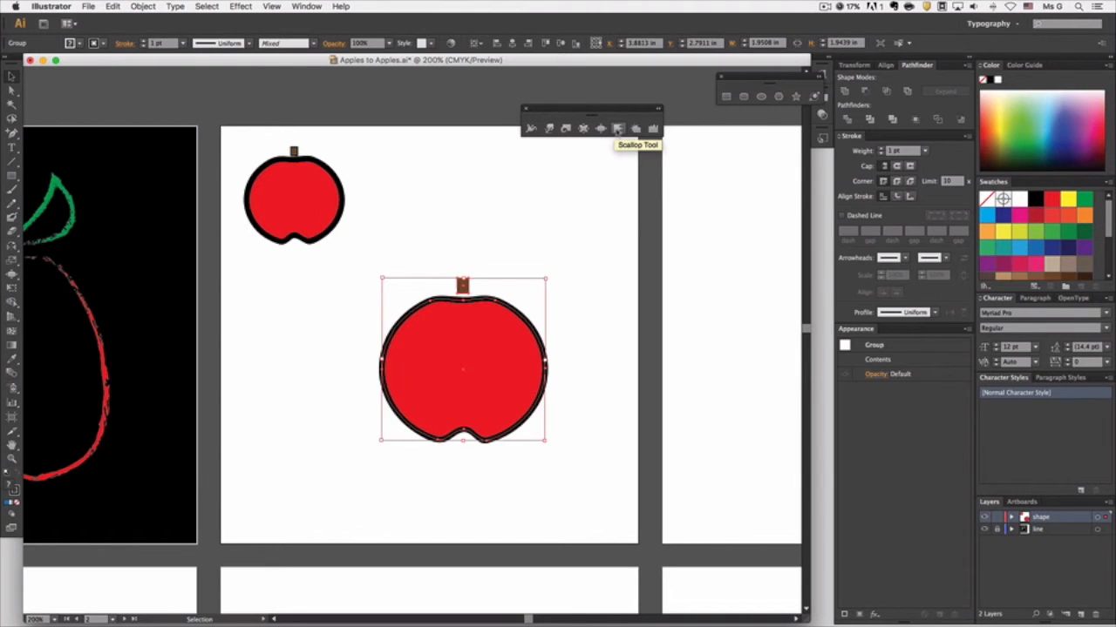
Roughen the larger apple's outline with spikes all around using the Scallop and Crystallize tools
left_click(618, 130)
left_click(618, 130)
left_click(401, 384)
mouse_move(498, 414)
left_mouse_down()
mouse_move(515, 351)
mouse_move(501, 367)
mouse_move(406, 323)
mouse_move(435, 395)
mouse_move(437, 448)
left_mouse_up()
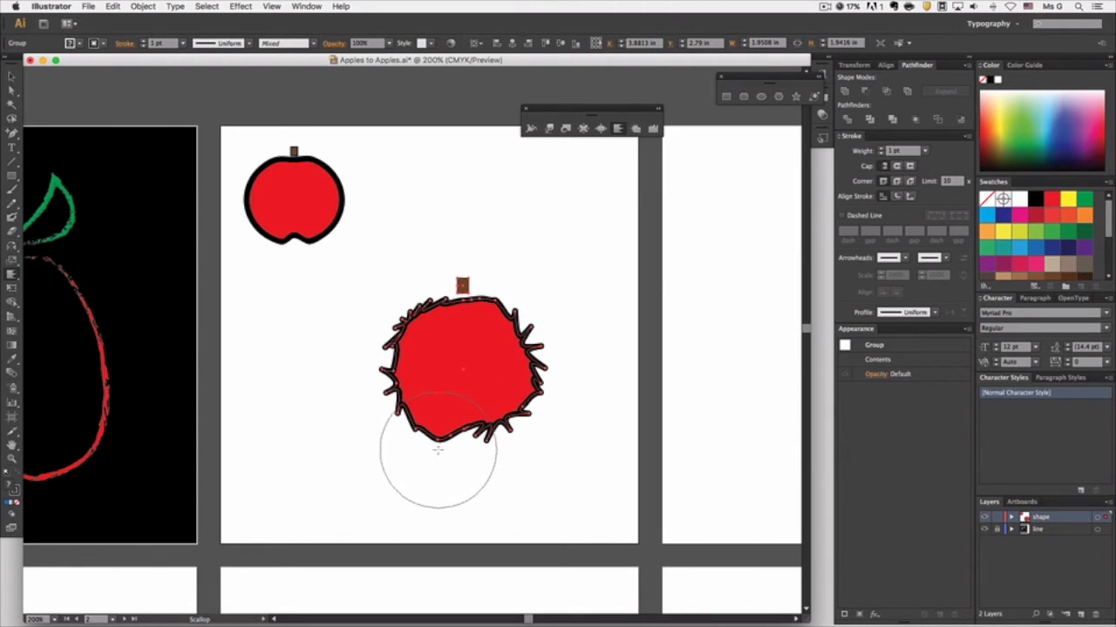
left_click(635, 128)
mouse_move(403, 384)
left_mouse_down()
mouse_move(418, 378)
mouse_move(459, 414)
mouse_move(495, 379)
mouse_move(497, 325)
mouse_move(458, 277)
mouse_move(418, 309)
mouse_move(388, 303)
left_mouse_up()
Move the spiky apple down to the lower edge of the artboard
left_click(11, 76)
left_click_drag(505, 391, 520, 429)
left_click_drag(505, 383, 519, 418)
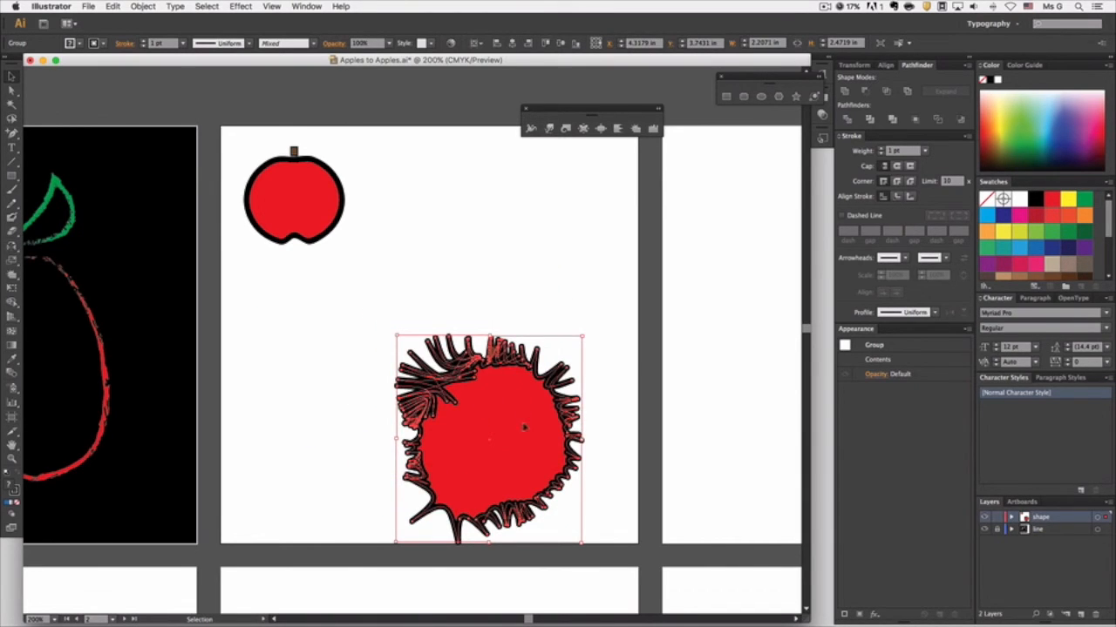
Delete the spiky distorted apple, keeping the small original apple on the artboard
left_click(323, 296)
left_click(314, 183)
left_click(467, 458)
key("BackSpace")
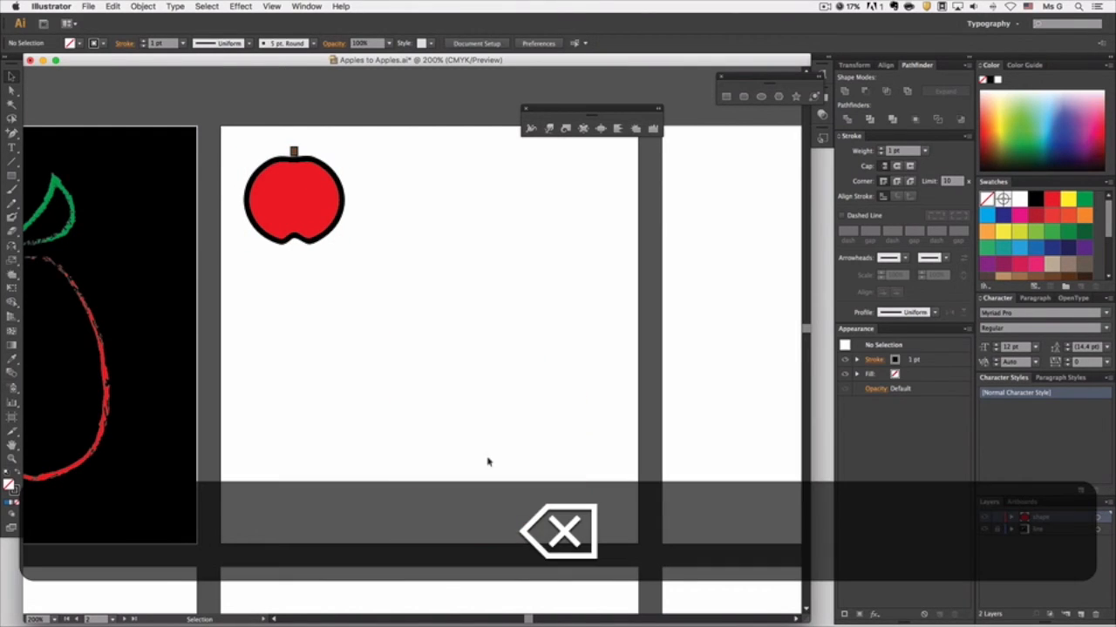
Enlarge the remaining apple proportionally to about 3.99 by 3.97 in and make the Crystallize tool active
left_click(323, 230)
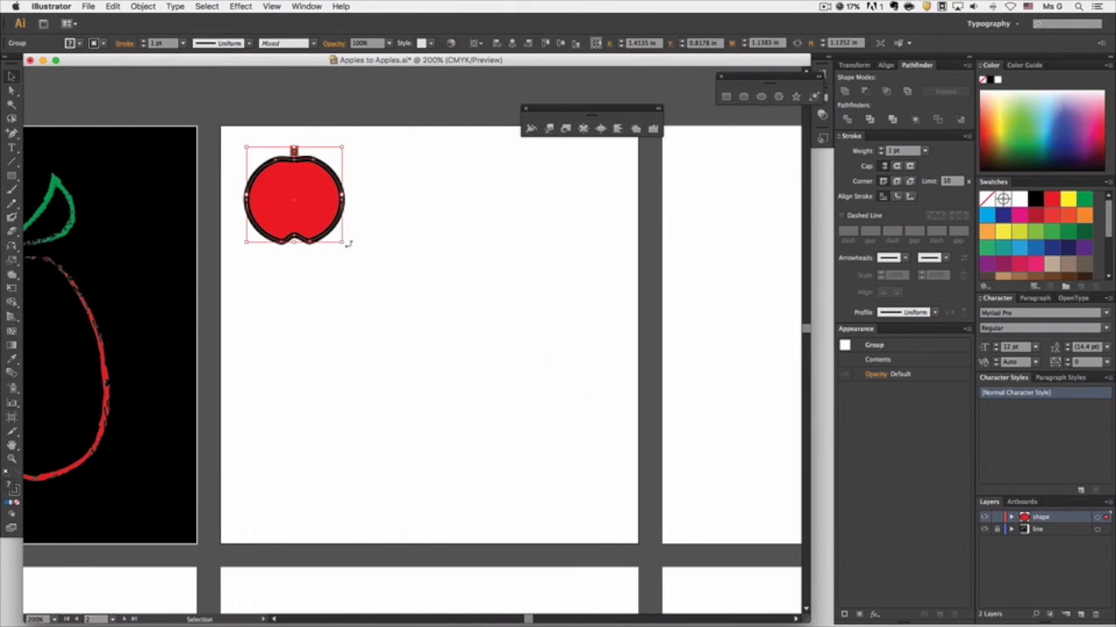
left_click_drag(347, 244, 581, 536)
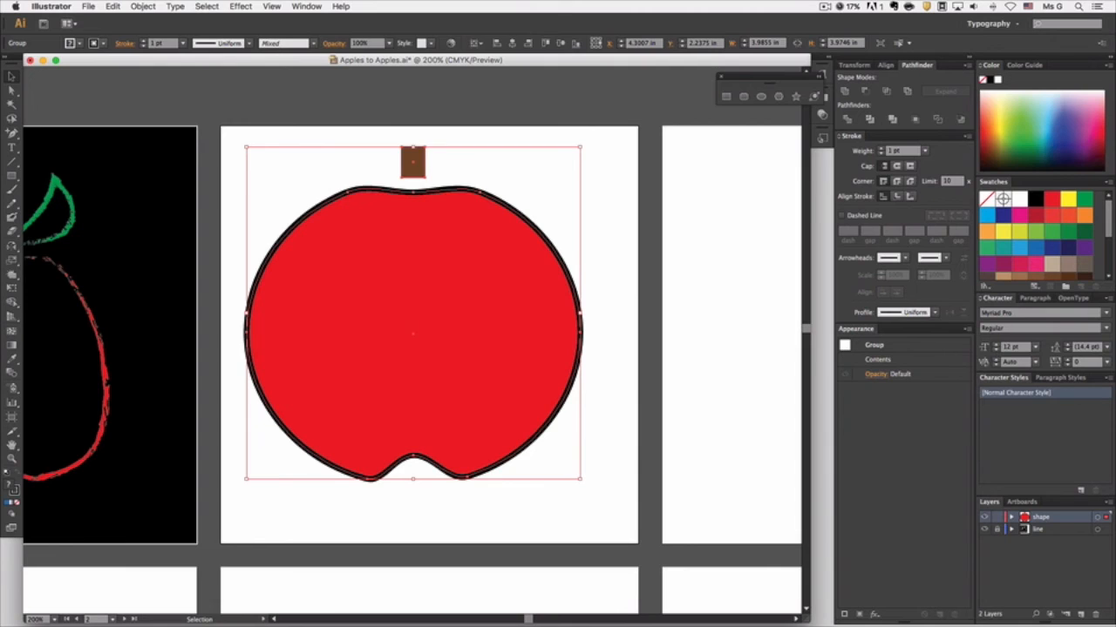
mouse_move(13, 275)
left_mouse_down()
mouse_move(38, 275)
mouse_move(47, 334)
mouse_move(47, 302)
mouse_move(12, 279)
mouse_move(12, 261)
left_mouse_up()
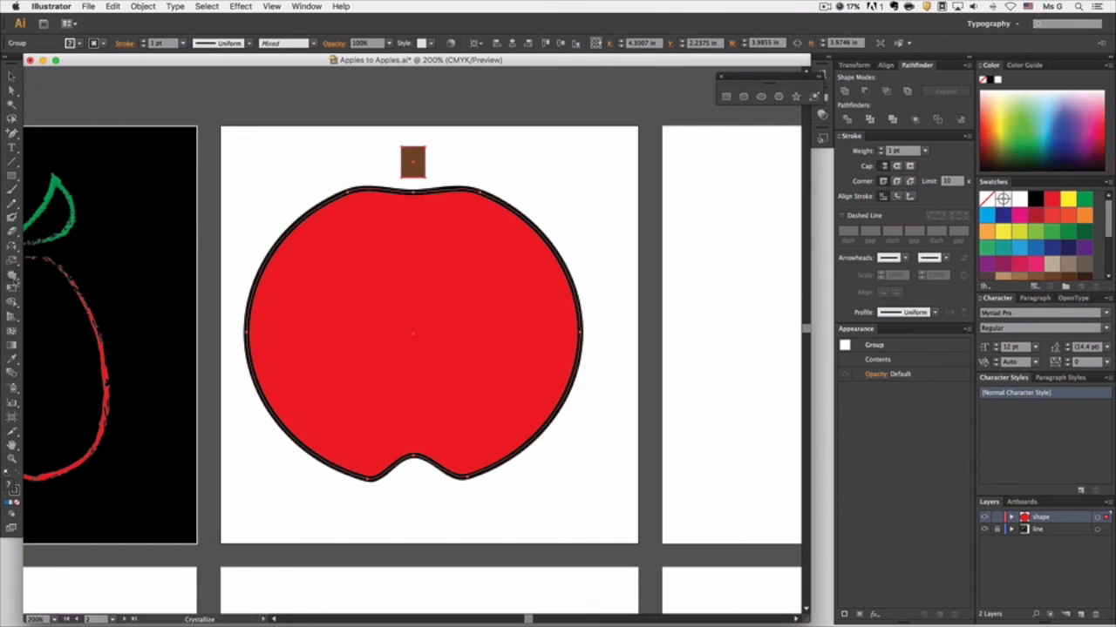